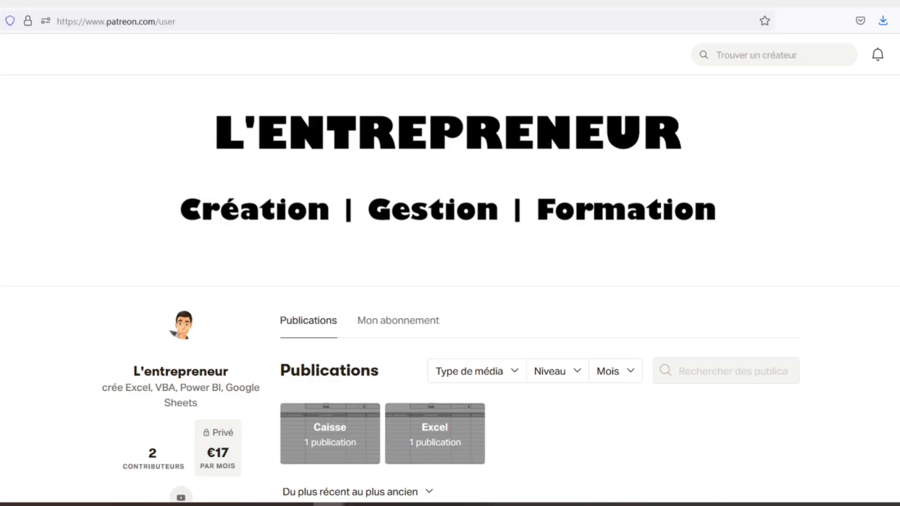
# Step: Look through the creator's Patreon publications, down past the Feuilles de caisse post and its caisse.xlsx attachment
pyautogui.scroll(-3, 449, 290)
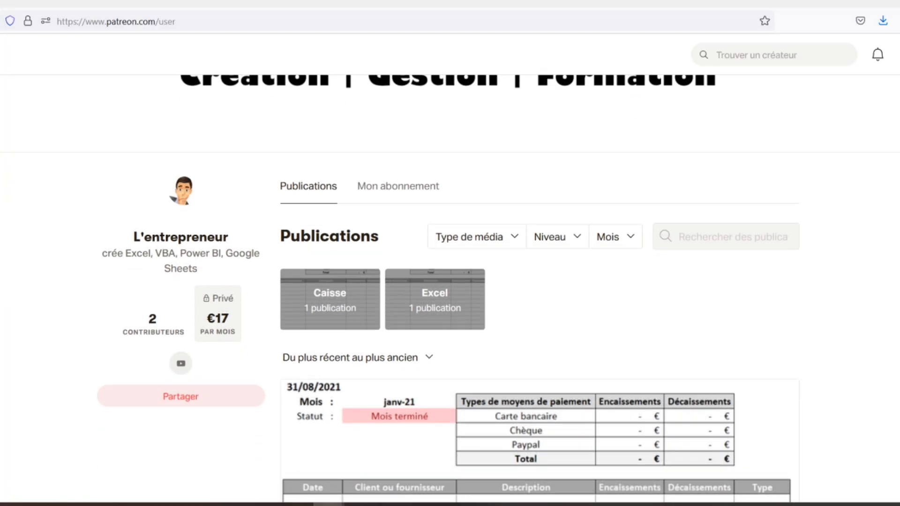
pyautogui.scroll(-2, 449, 305)
pyautogui.scroll(-2, 449, 295)
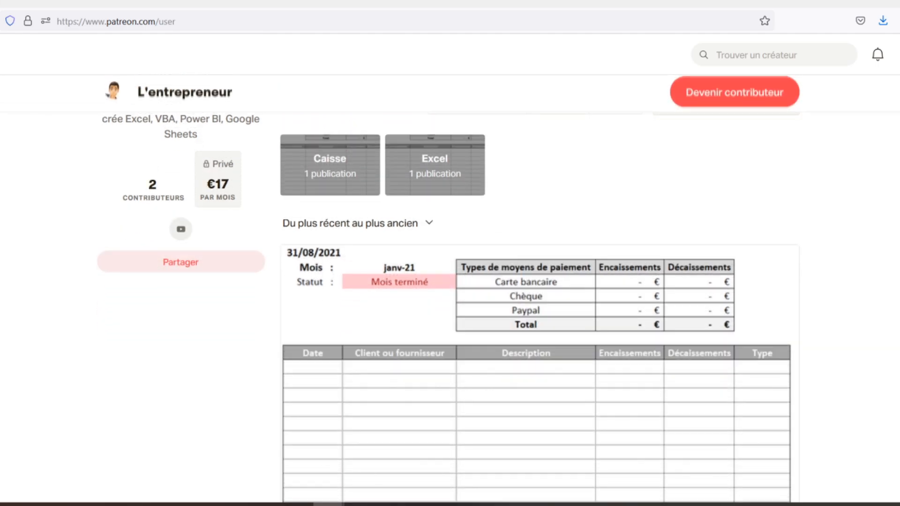
pyautogui.scroll(-2, 449, 295)
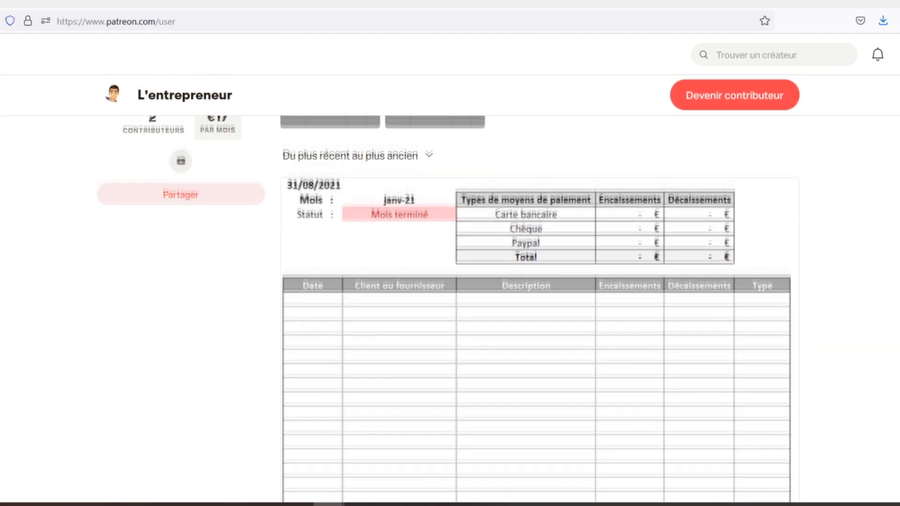
pyautogui.scroll(-2, 450, 295)
pyautogui.scroll(-2, 449, 295)
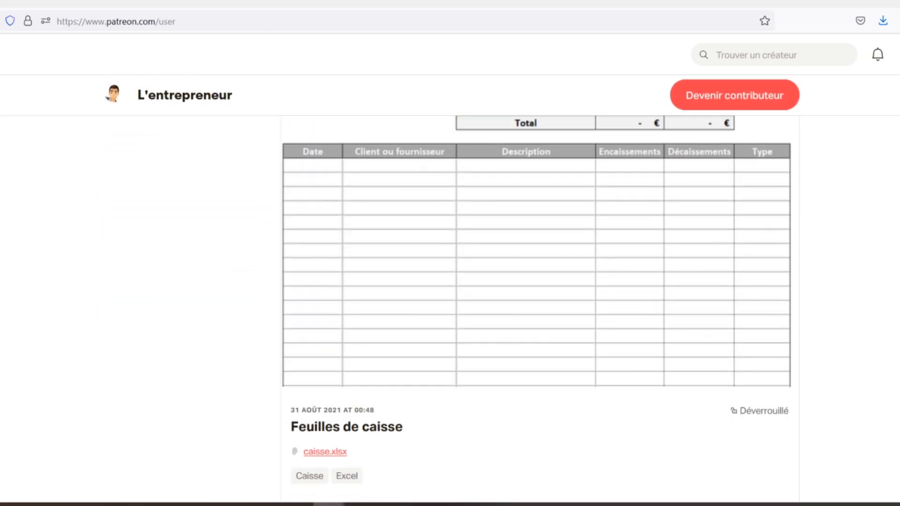
pyautogui.scroll(-2, 449, 296)
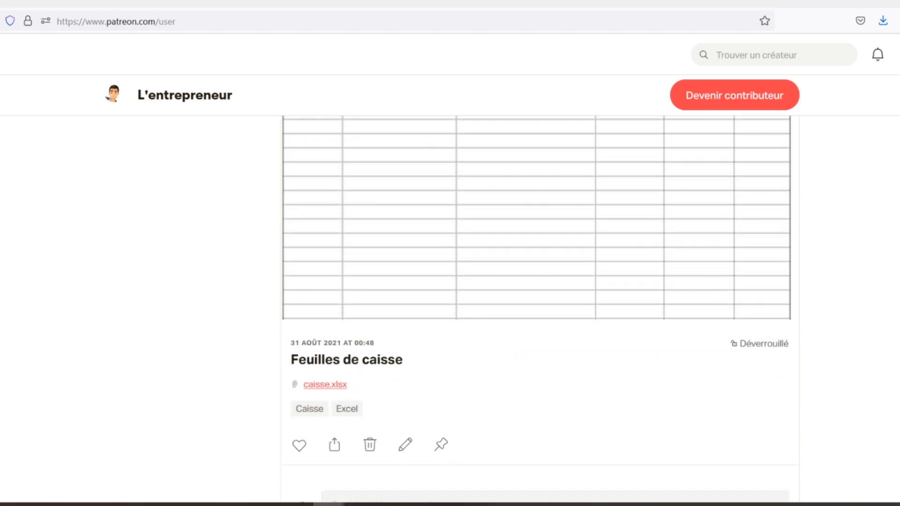
pyautogui.scroll(-2, 449, 296)
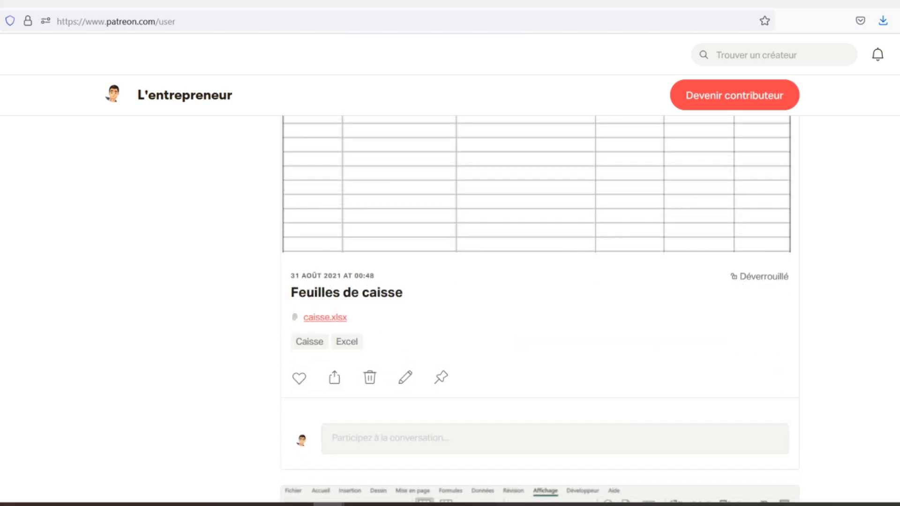
pyautogui.scroll(-2, 449, 296)
pyautogui.scroll(-2, 449, 295)
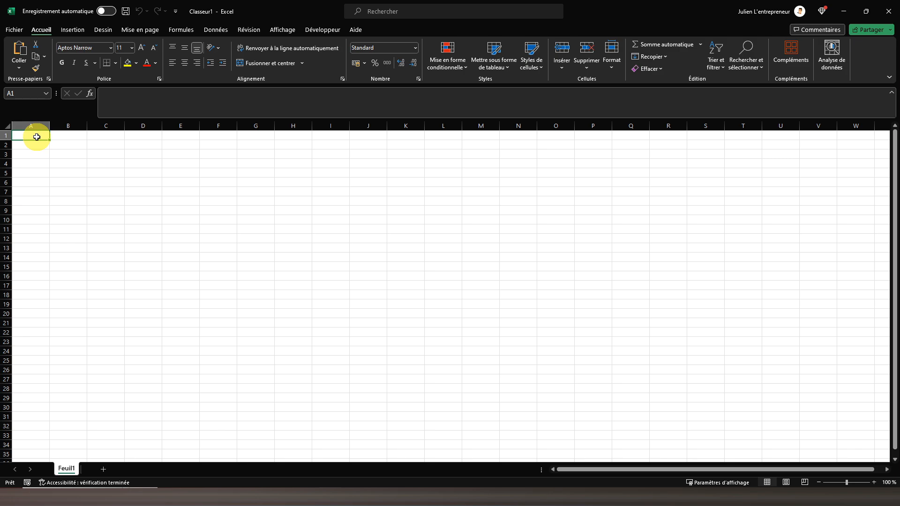
# Step: In Excel, import the workbook Base _de_donnees.xlsx from the Vidéos folder in Excel 2024-2025 as an external data source
pyautogui.click(217, 30)
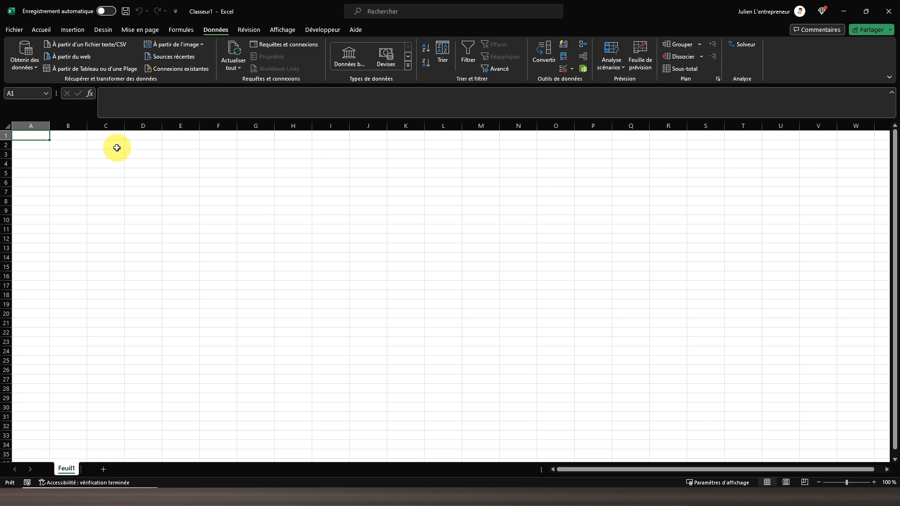
pyautogui.click(27, 65)
pyautogui.moveTo(77, 83)
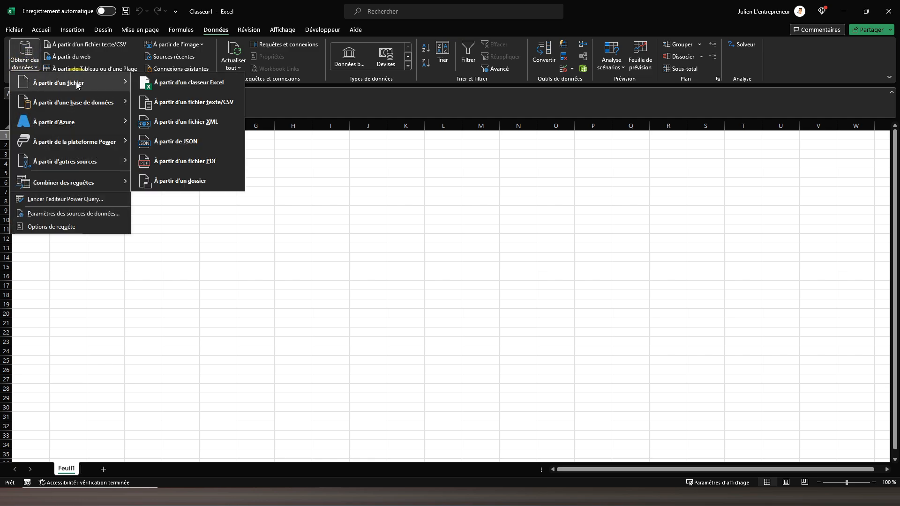
pyautogui.click(189, 85)
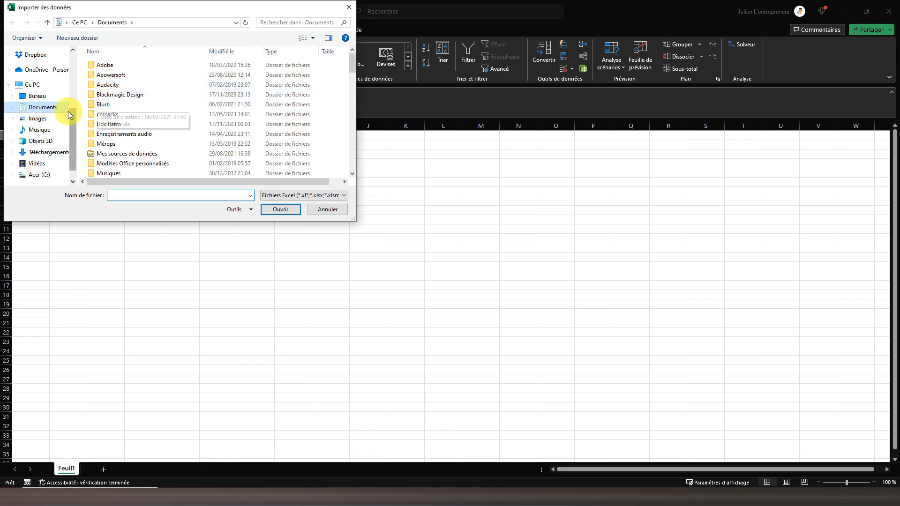
pyautogui.scroll(3, 64, 114)
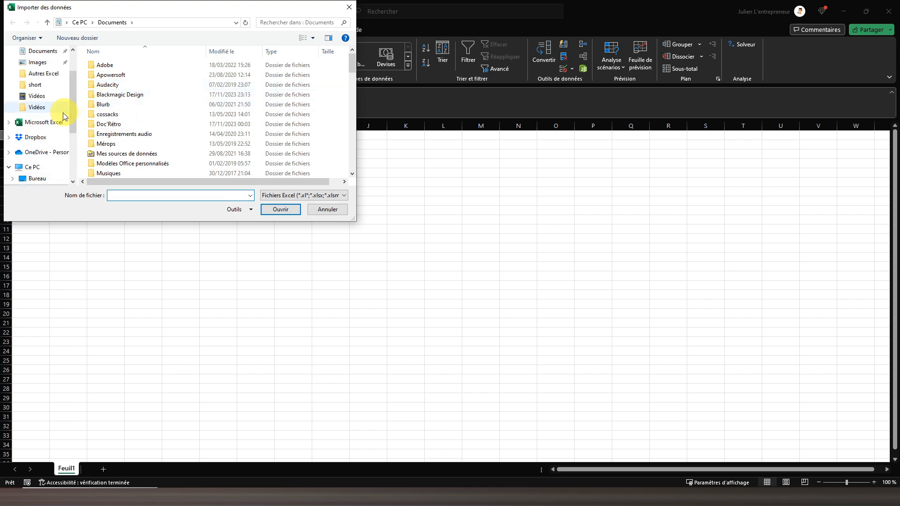
pyautogui.click(39, 111)
pyautogui.click(121, 100)
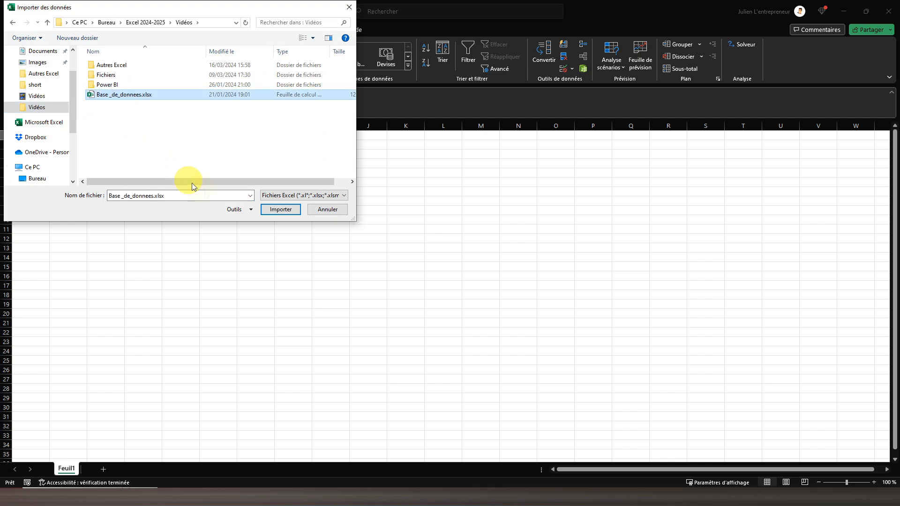
pyautogui.click(276, 212)
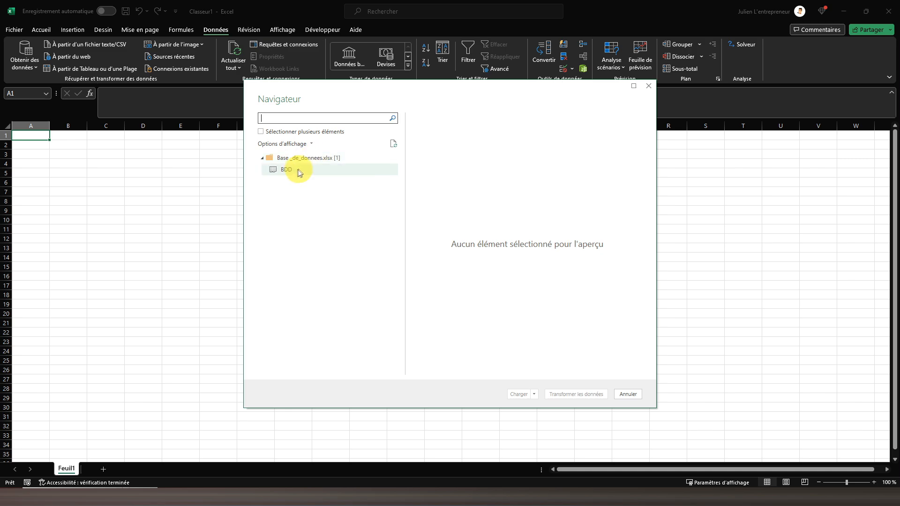
# Step: Preview the BDD sheet of the imported workbook and open it for transformation in the Power Query editor
pyautogui.click(277, 172)
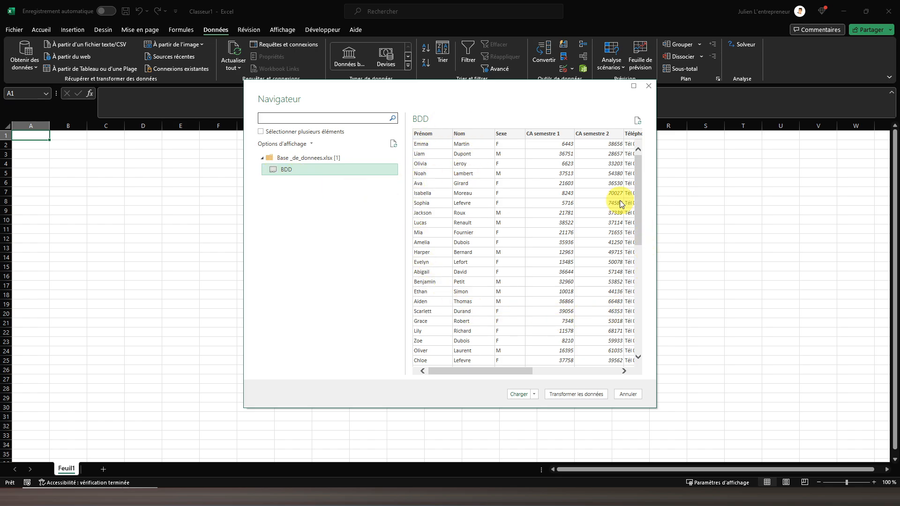
pyautogui.moveTo(462, 371); pyautogui.dragTo(438, 361)
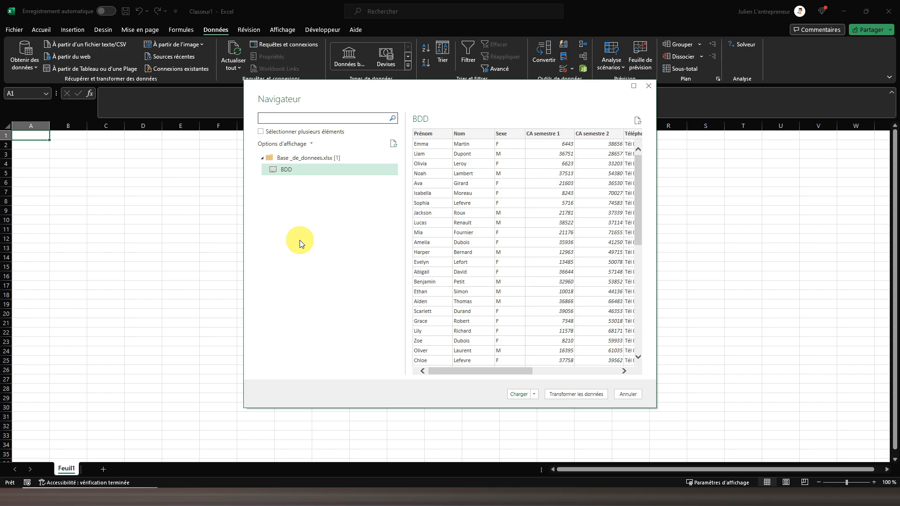
pyautogui.click(564, 394)
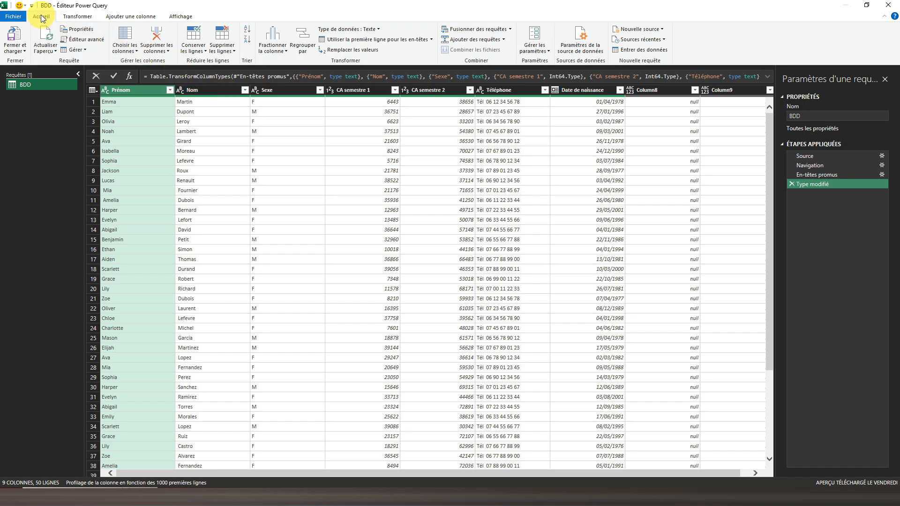
pyautogui.click(20, 51)
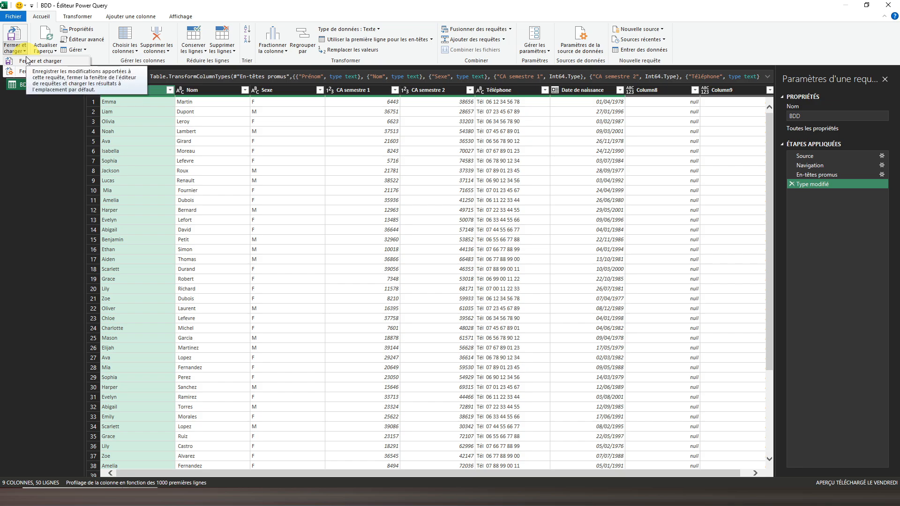
pyautogui.click(44, 49)
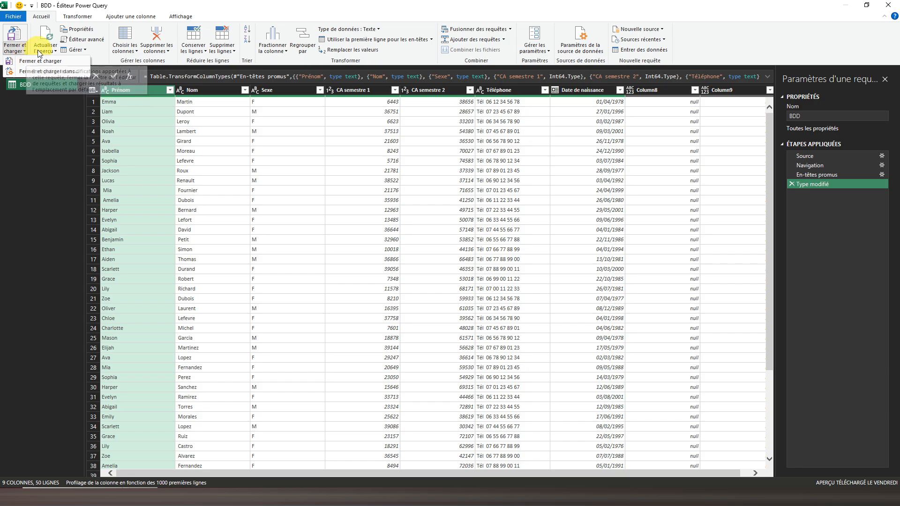
pyautogui.click(44, 49)
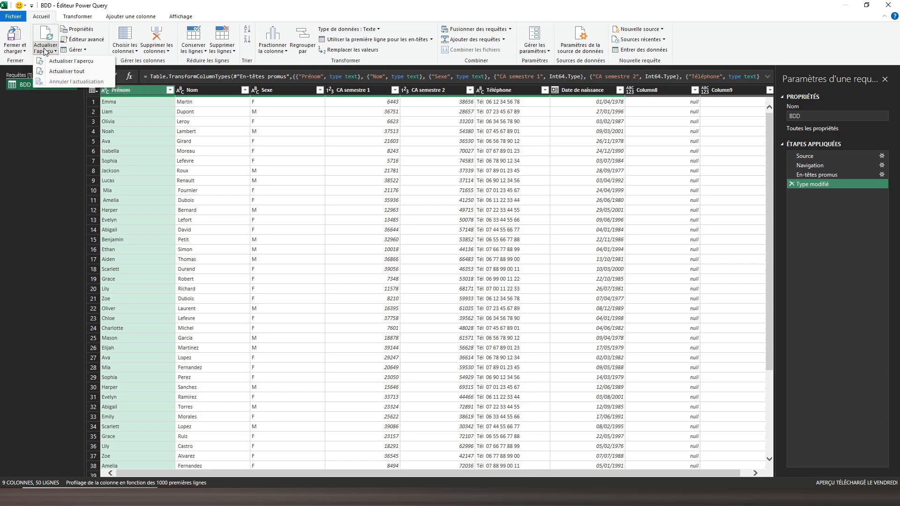
pyautogui.click(167, 2)
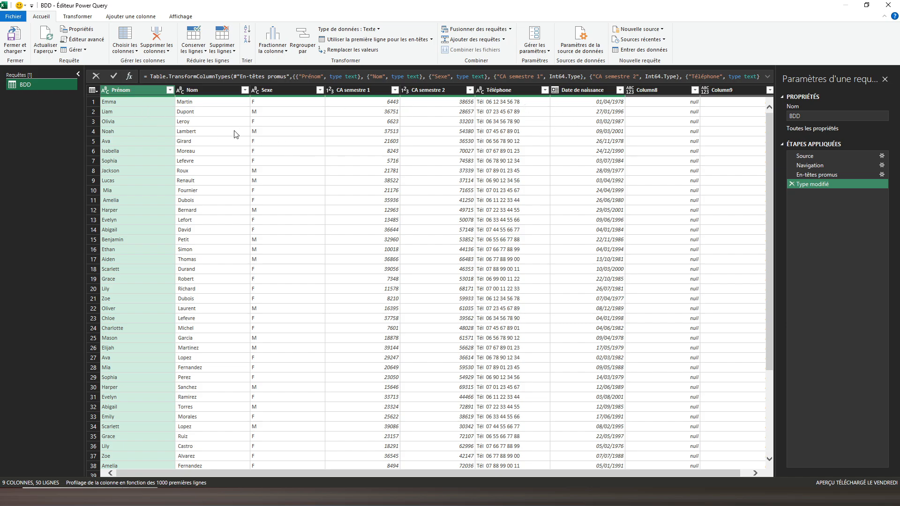
pyautogui.click(198, 52)
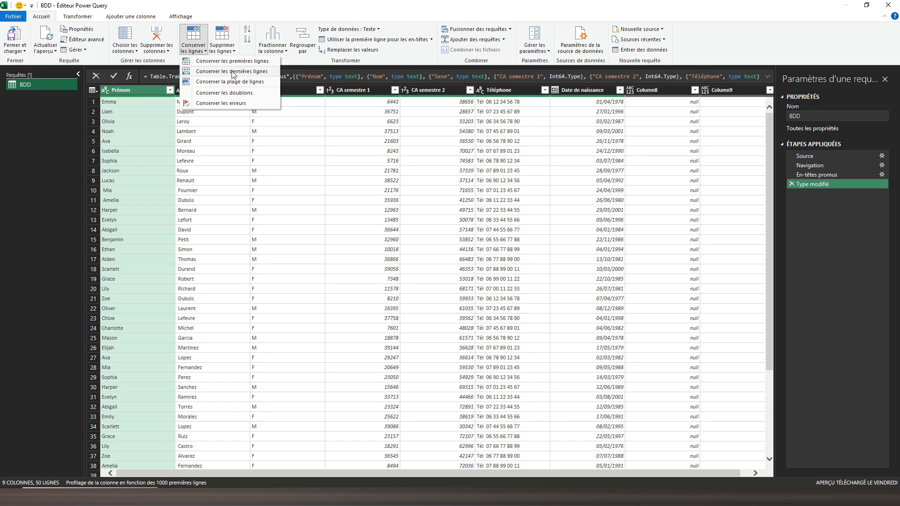
pyautogui.click(229, 49)
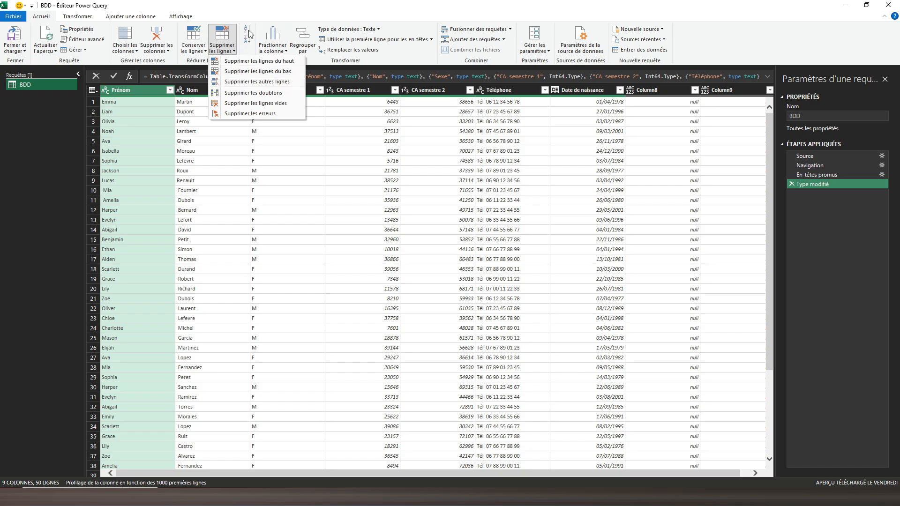
pyautogui.click(272, 11)
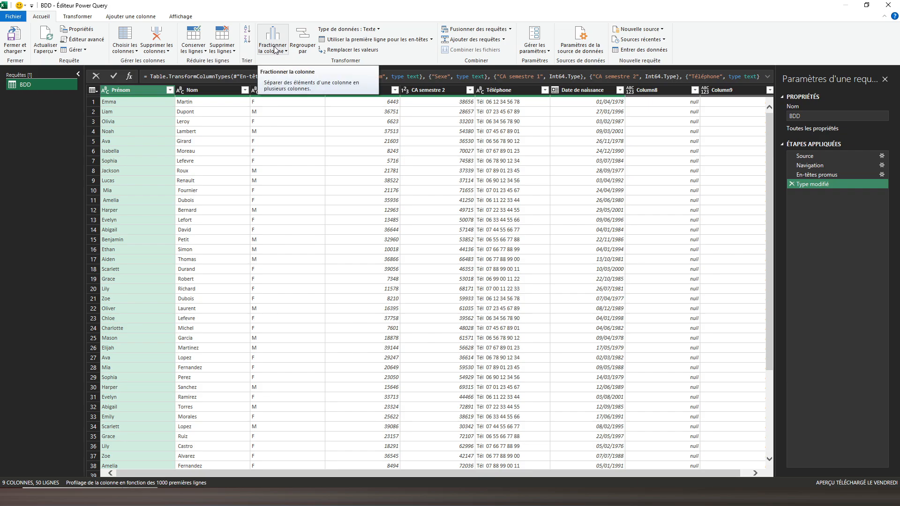
# Step: Split the Téléphone column by position at position 4
pyautogui.click(499, 89)
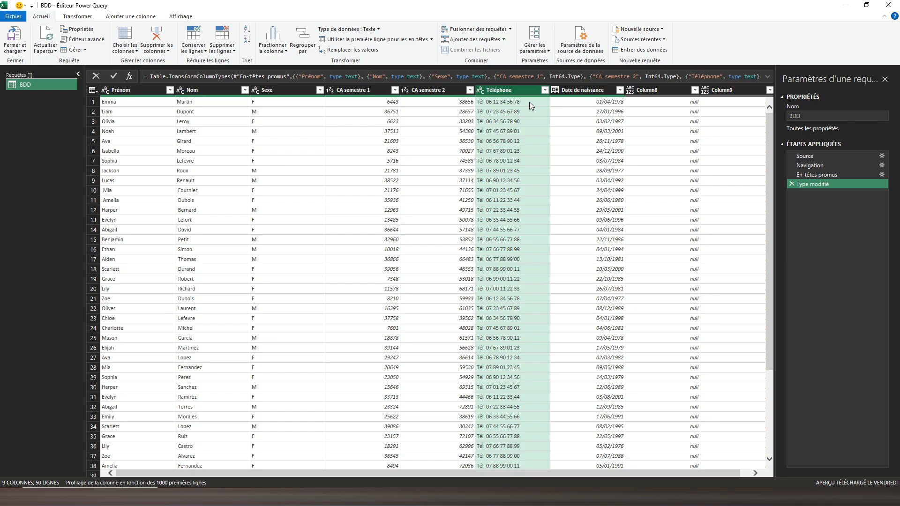
pyautogui.click(275, 53)
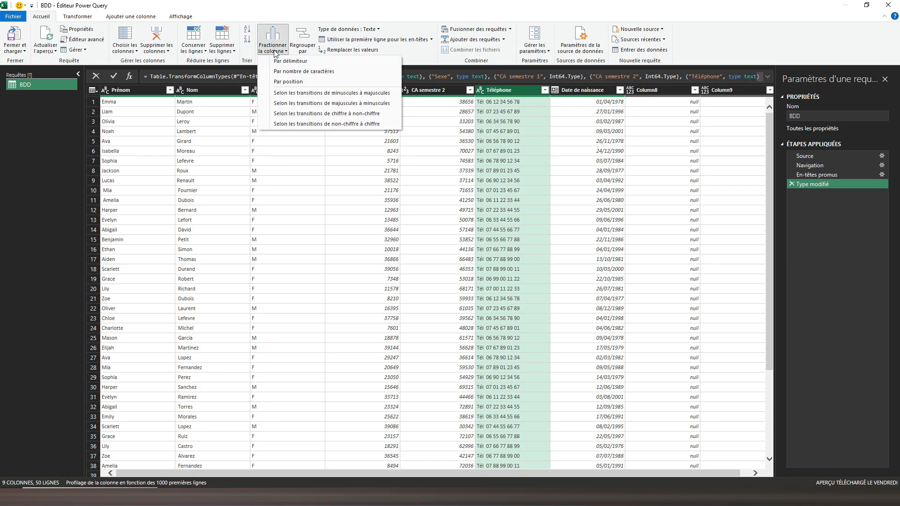
pyautogui.click(294, 82)
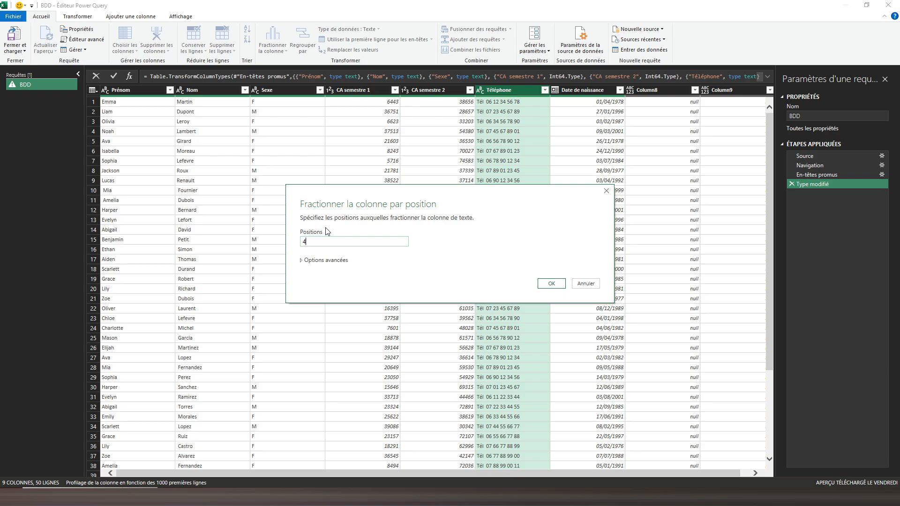
pyautogui.click(550, 284)
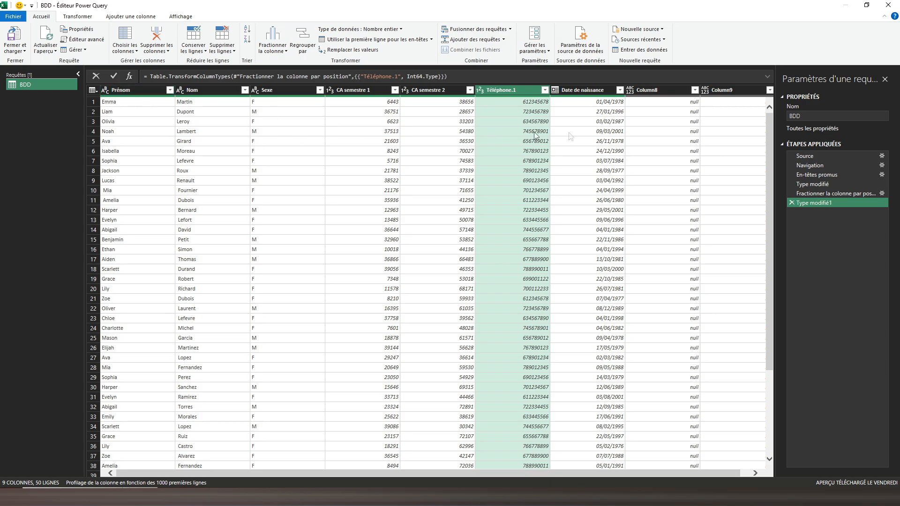
# Step: Change the Téléphone.1 column's data type to Texte, replacing its current type conversion
pyautogui.click(107, 93)
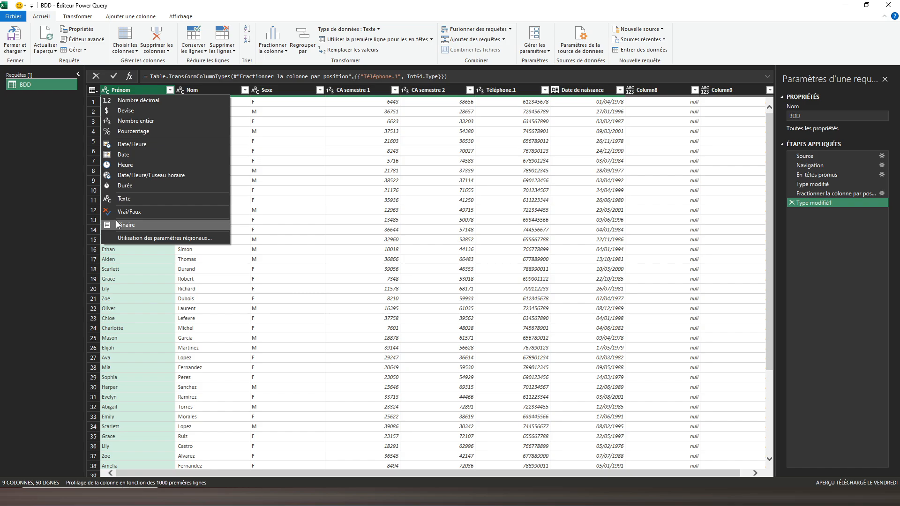
pyautogui.click(481, 90)
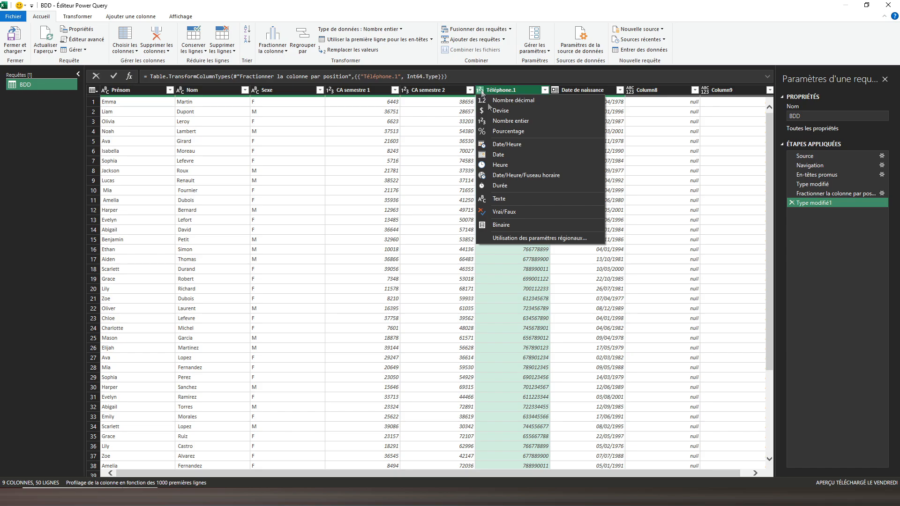
pyautogui.click(498, 199)
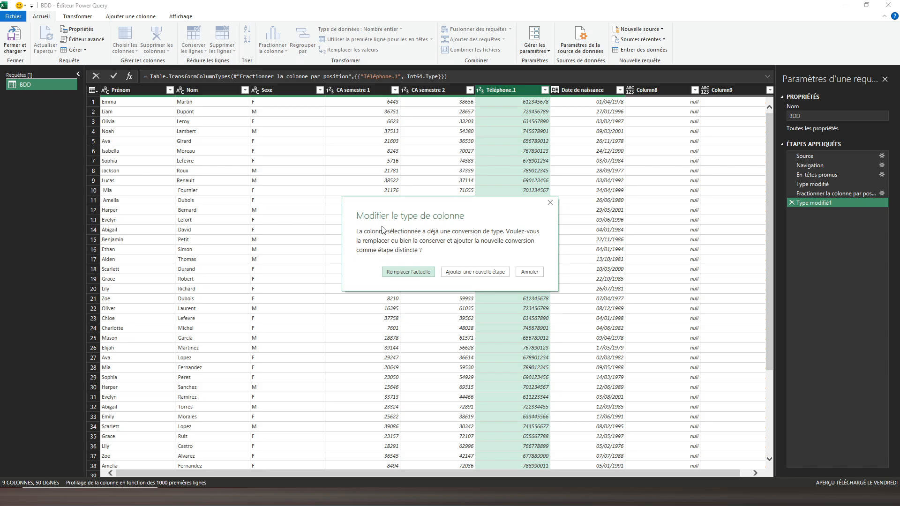
pyautogui.click(401, 273)
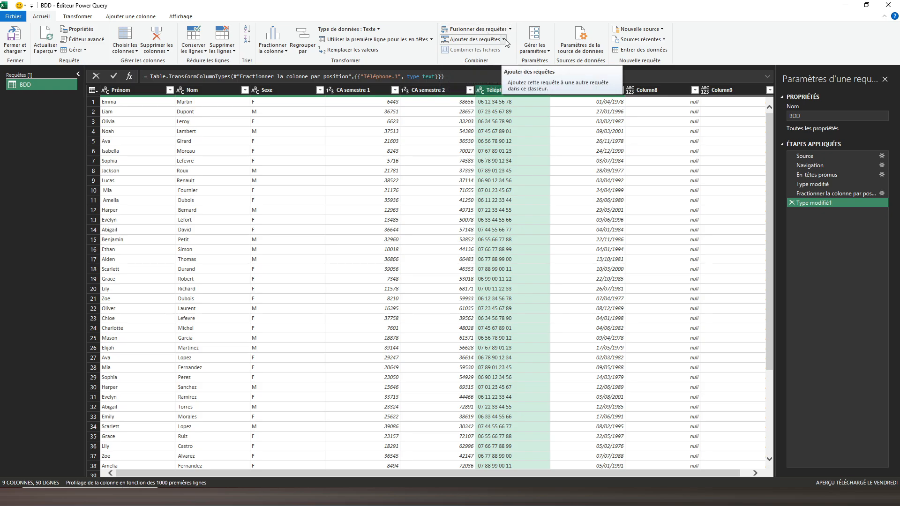
pyautogui.click(659, 30)
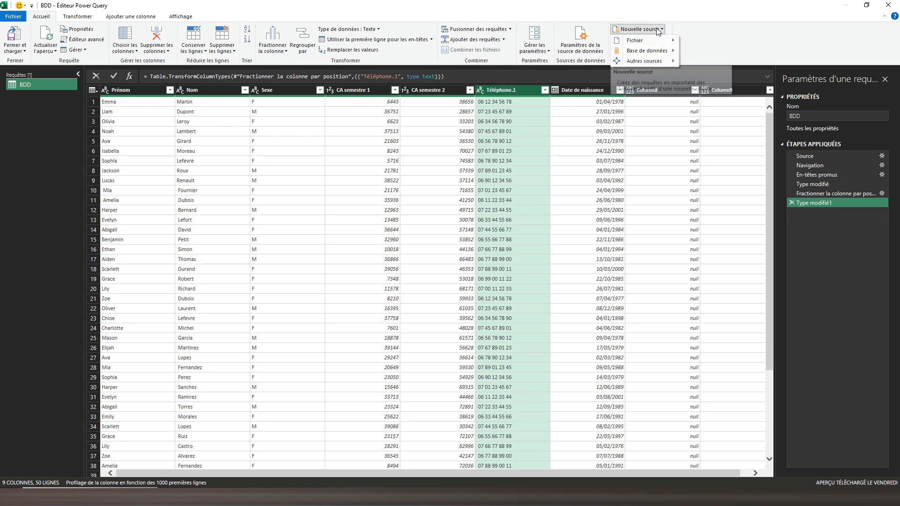
pyautogui.click(660, 30)
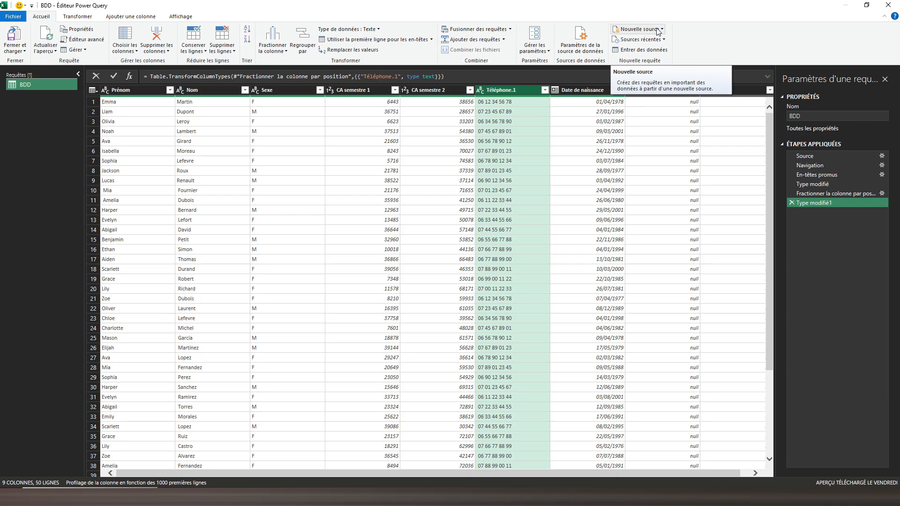
# Step: Reorder the query's columns so that CA semestre 1 comes directly after CA semestre 2
pyautogui.click(285, 87)
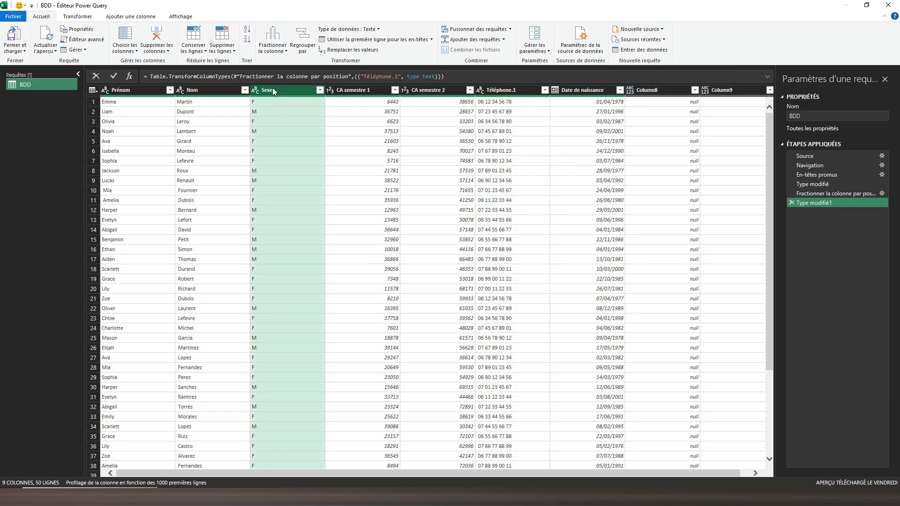
pyautogui.moveTo(274, 91); pyautogui.dragTo(512, 83)
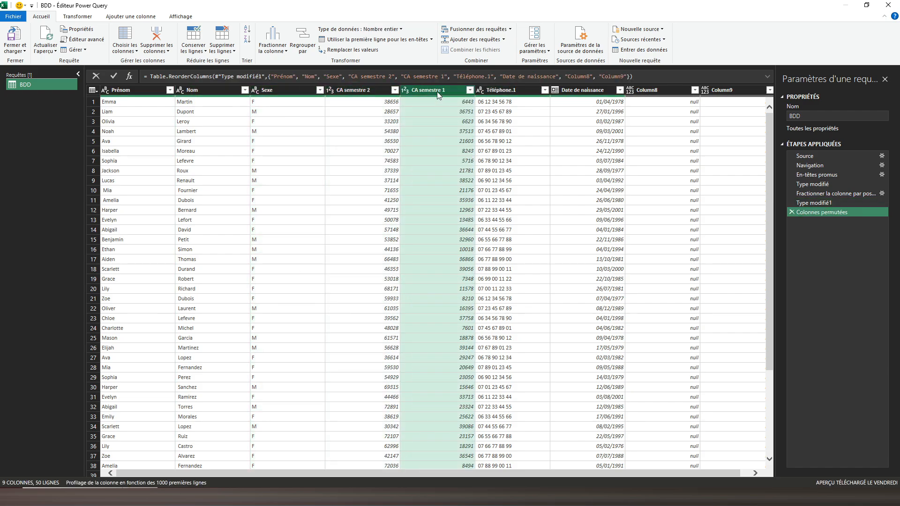
# Step: Move the CA semestre 1 column ahead of CA semestre 2, and remove the empty columns Column8 and Column9
pyautogui.moveTo(437, 89); pyautogui.dragTo(345, 100)
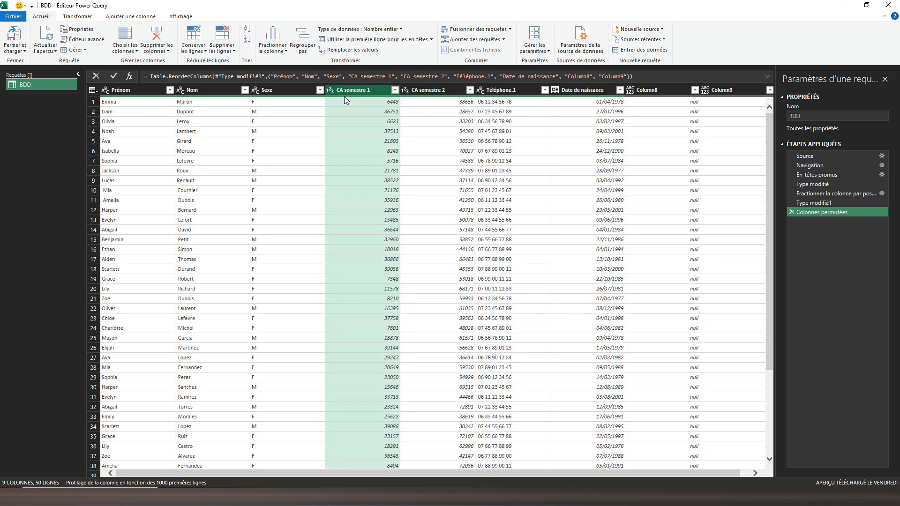
pyautogui.rightClick(644, 91)
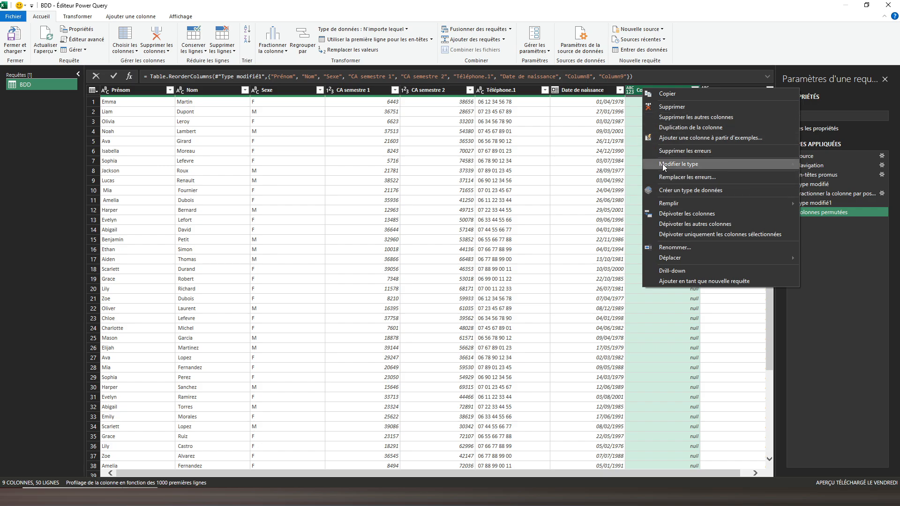
pyautogui.click(566, 132)
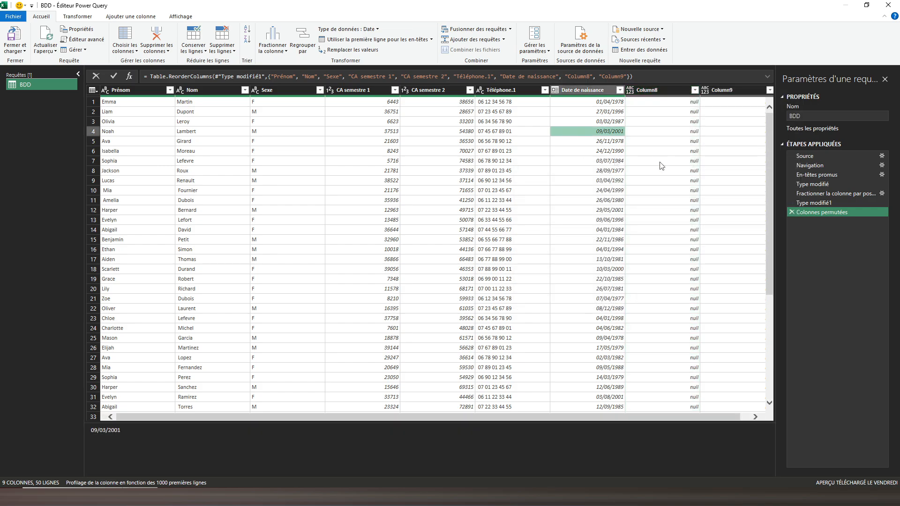
pyautogui.click(657, 89)
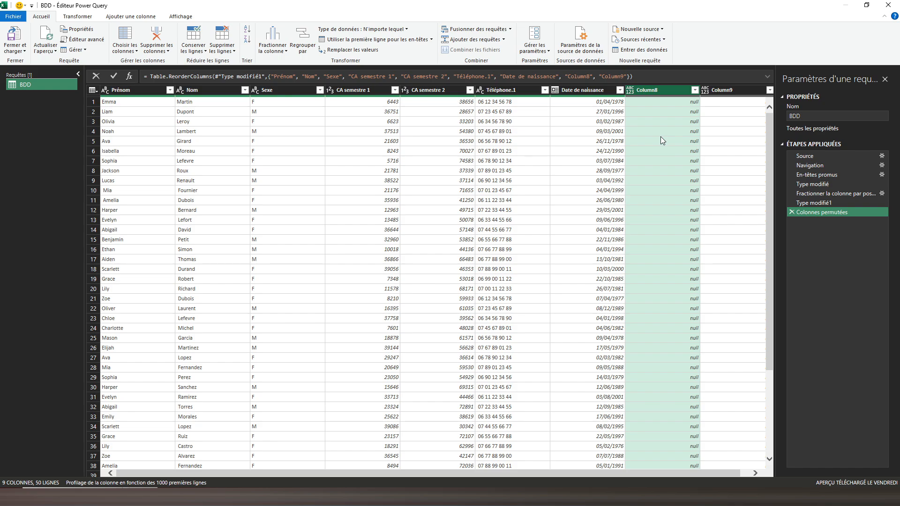
pyautogui.rightClick(651, 90)
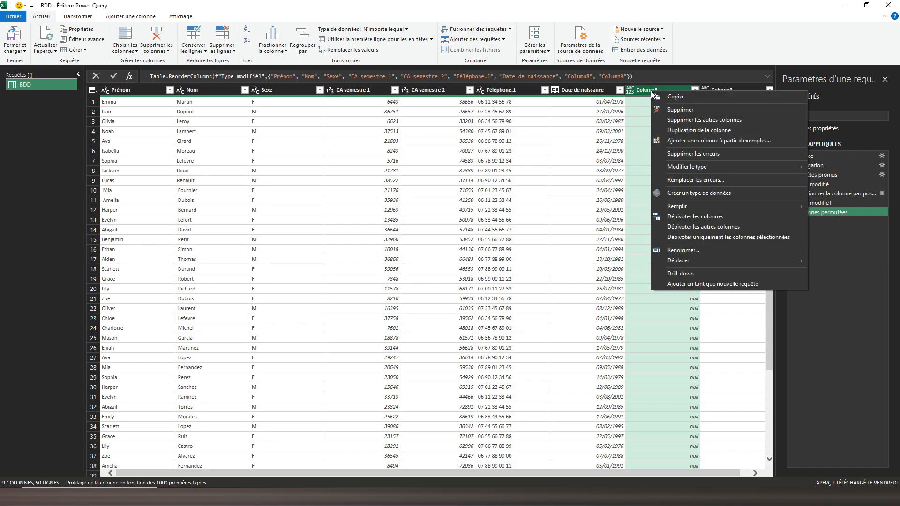
pyautogui.click(668, 110)
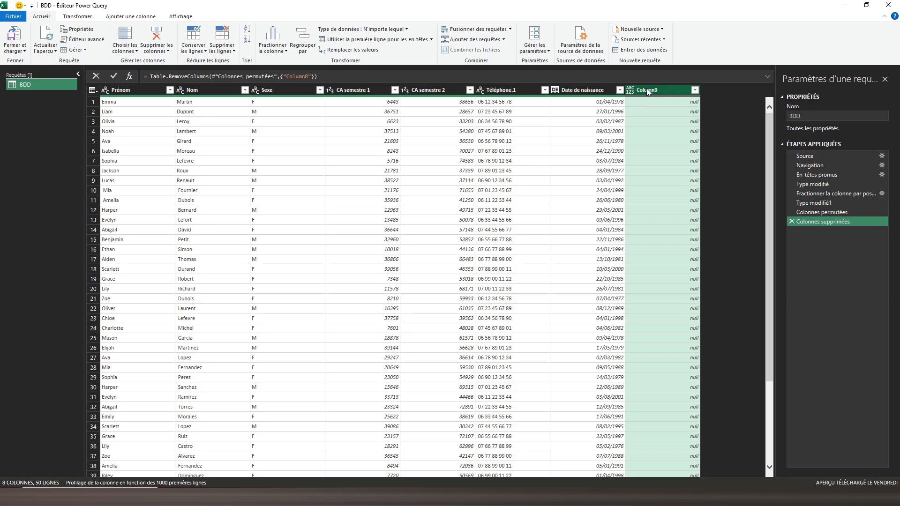
pyautogui.rightClick(647, 89)
pyautogui.click(665, 109)
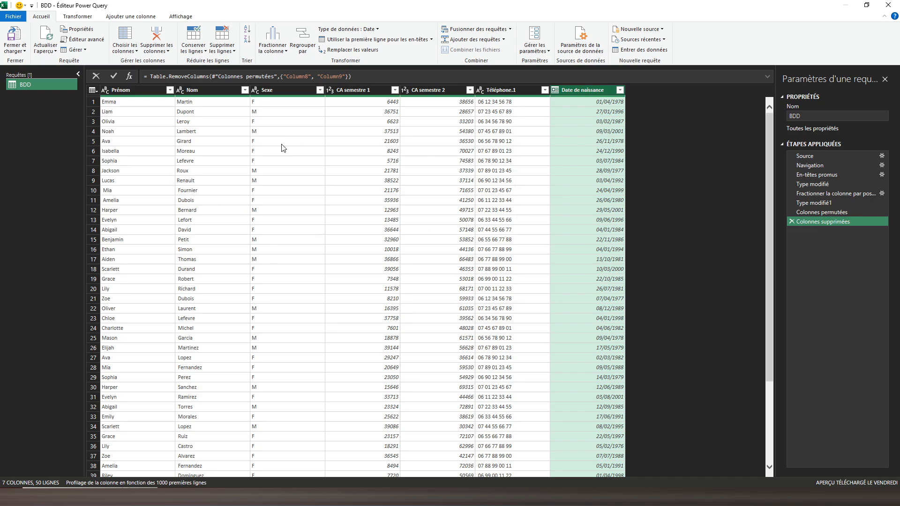
pyautogui.click(78, 18)
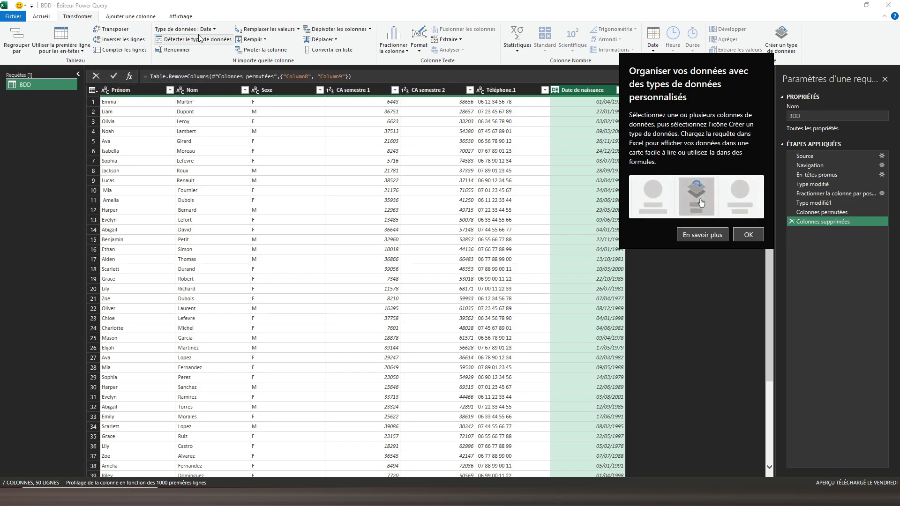
pyautogui.click(279, 33)
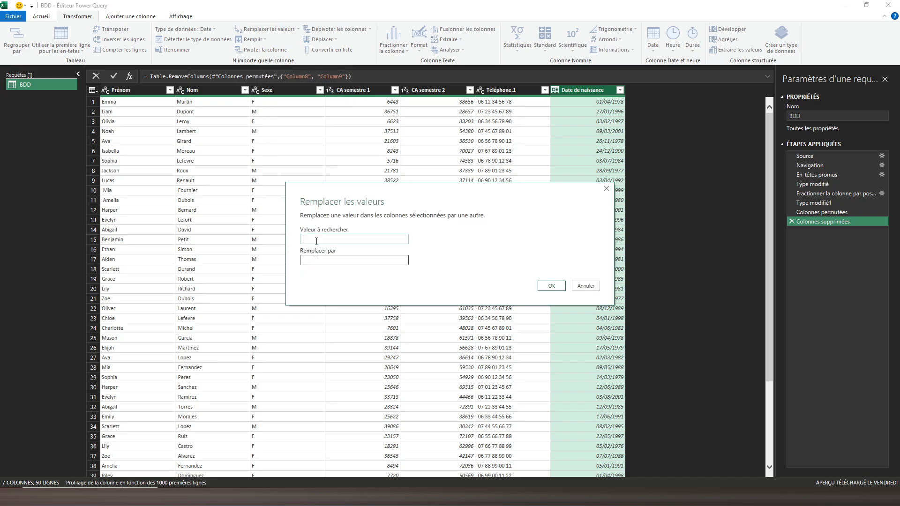
pyautogui.click(323, 262)
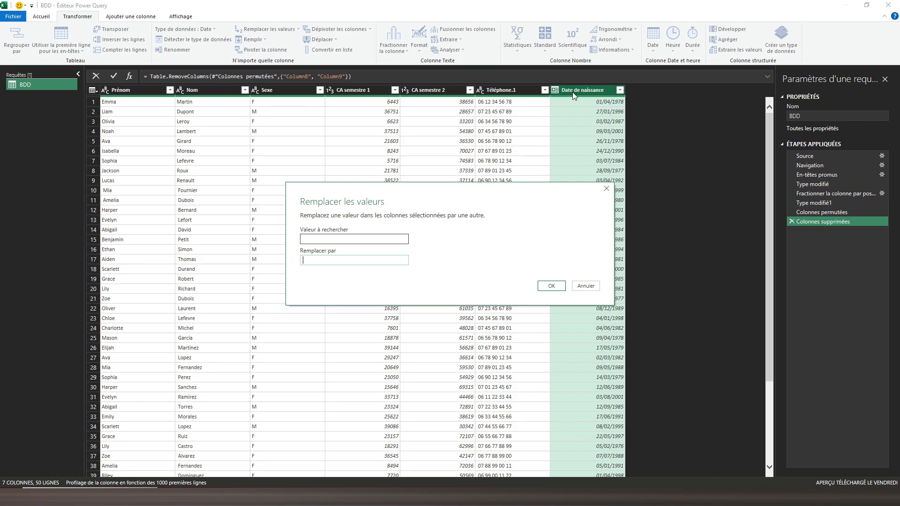
pyautogui.click(606, 190)
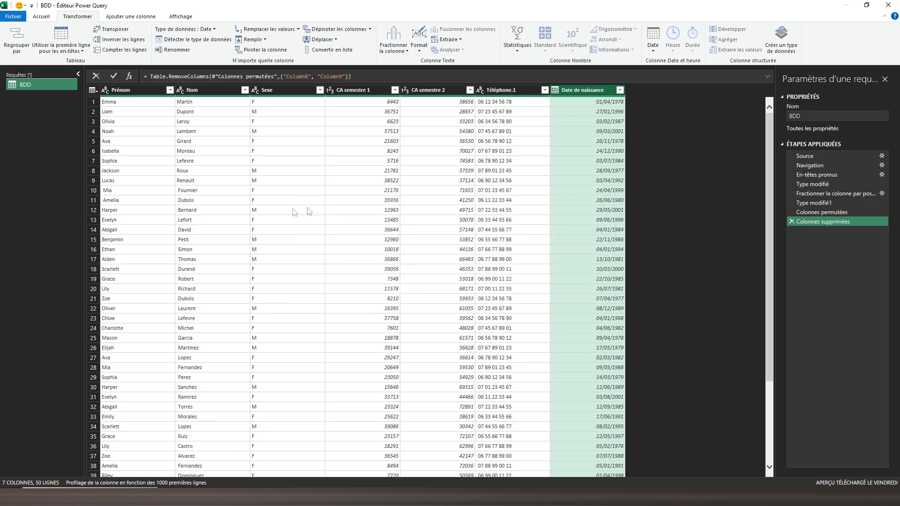
# Step: Replace the value F with Femme in the Sexe column
pyautogui.click(276, 91)
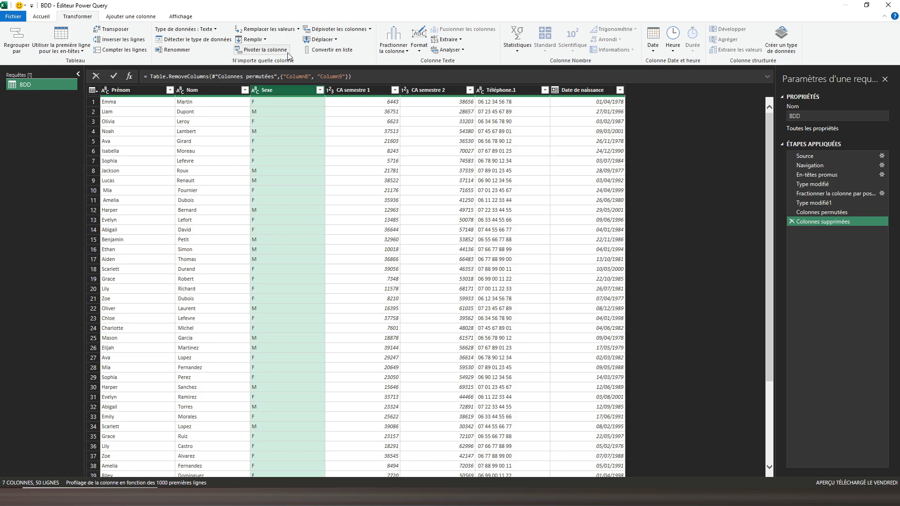
pyautogui.click(289, 29)
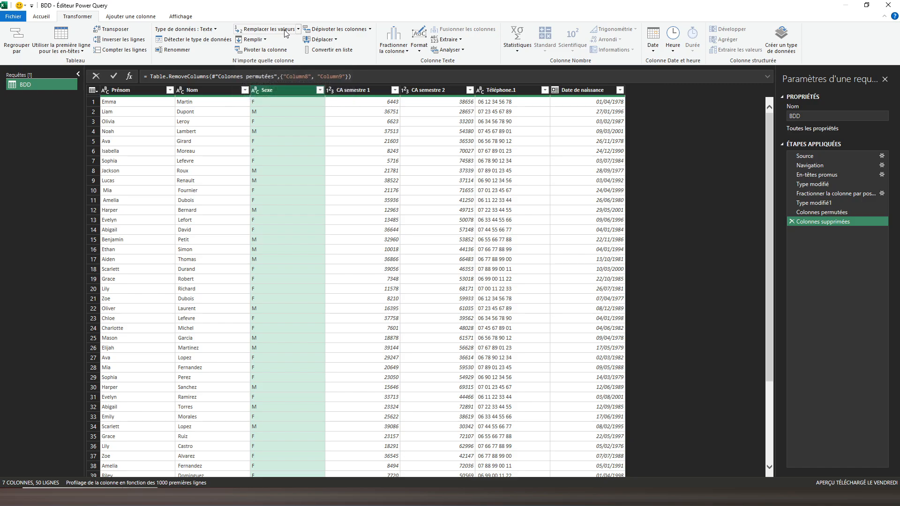
pyautogui.moveTo(350, 181); pyautogui.dragTo(410, 155)
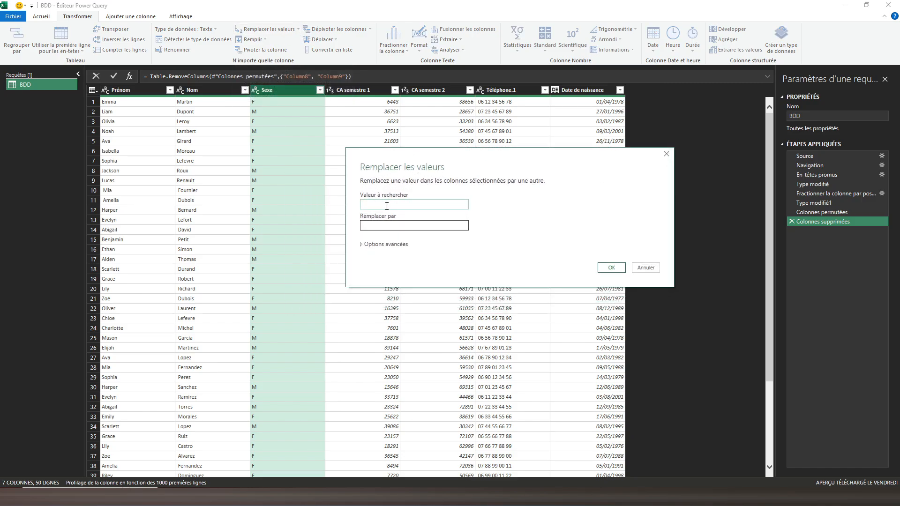
pyautogui.write('F')
pyautogui.click(380, 228)
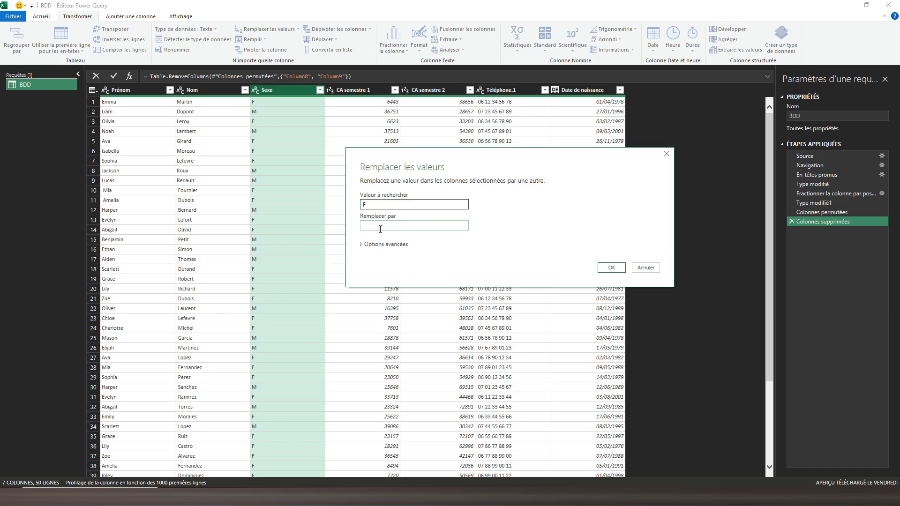
pyautogui.write('Femme')
pyautogui.click(611, 269)
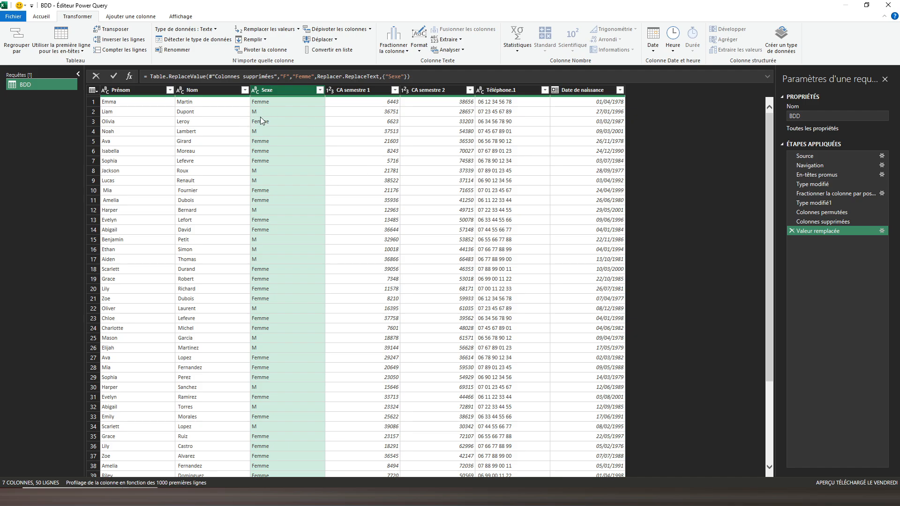
# Step: Try to replace the value H with Homme in the Sexe column
pyautogui.click(271, 33)
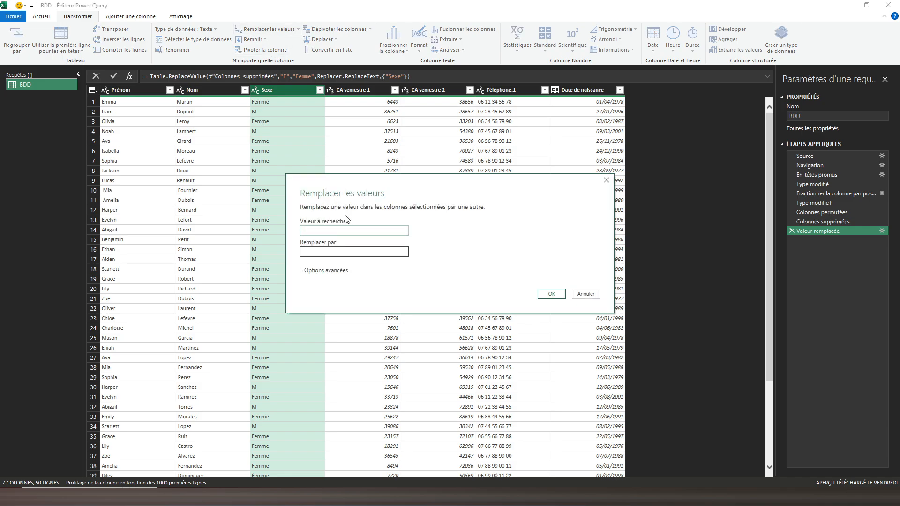
pyautogui.write('H')
pyautogui.click(330, 252)
pyautogui.write('Homme')
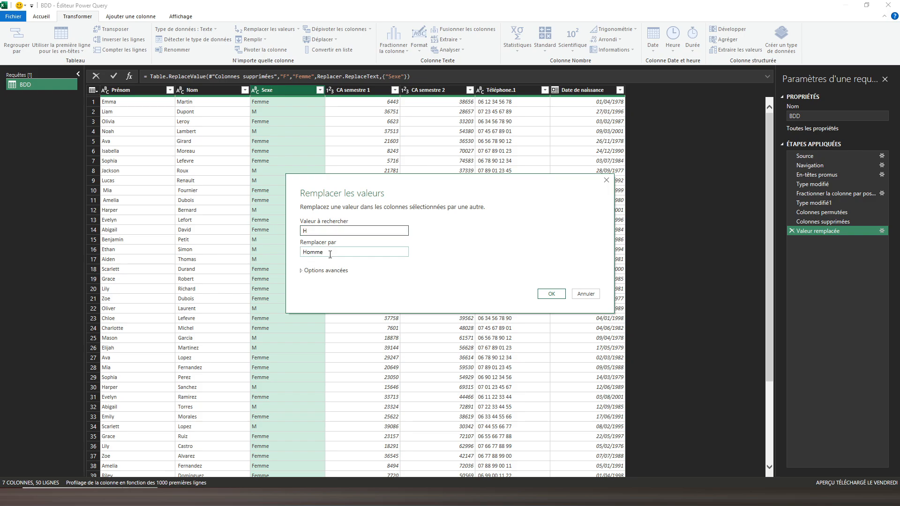
pyautogui.click(551, 294)
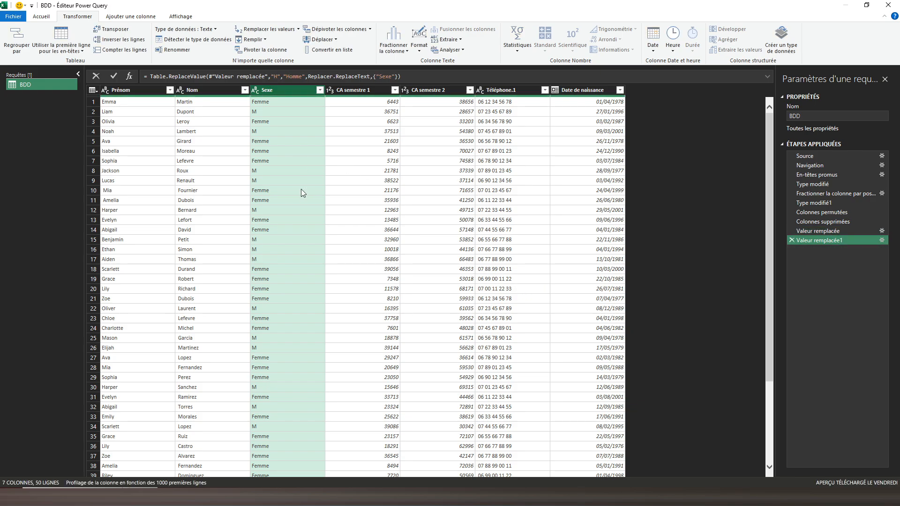
# Step: Review the two value replacements in the applied steps and delete the one replacing H with Homme
pyautogui.click(274, 32)
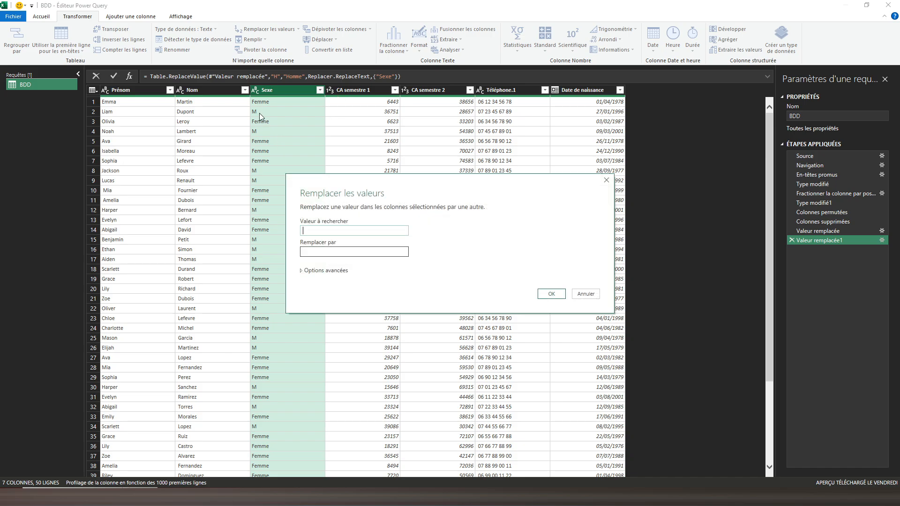
pyautogui.click(607, 180)
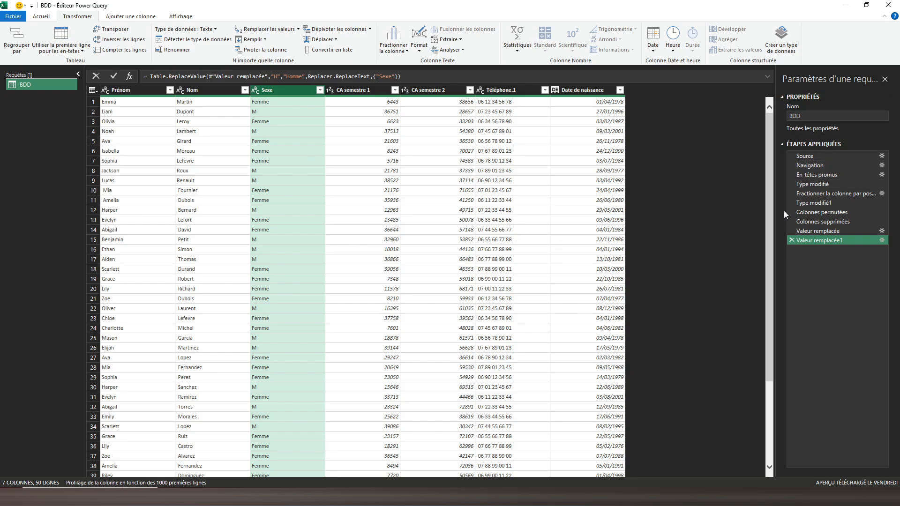
pyautogui.click(816, 231)
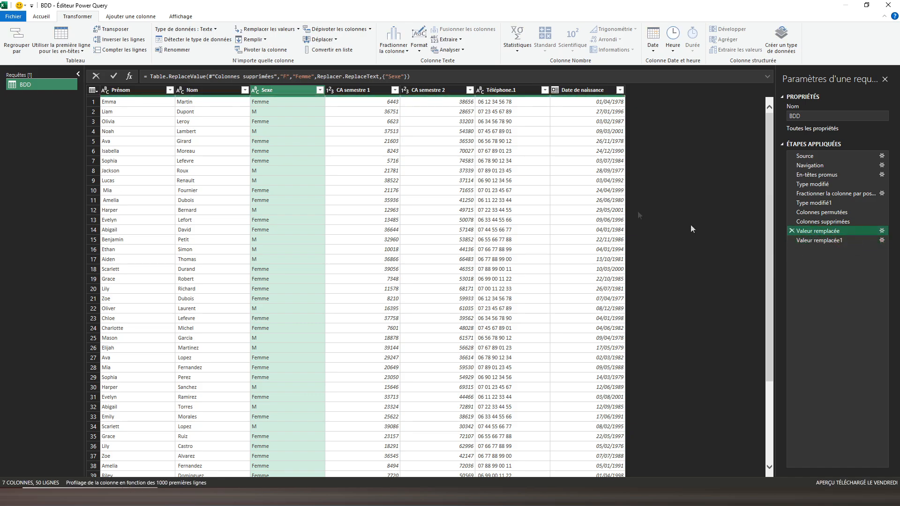
pyautogui.click(827, 240)
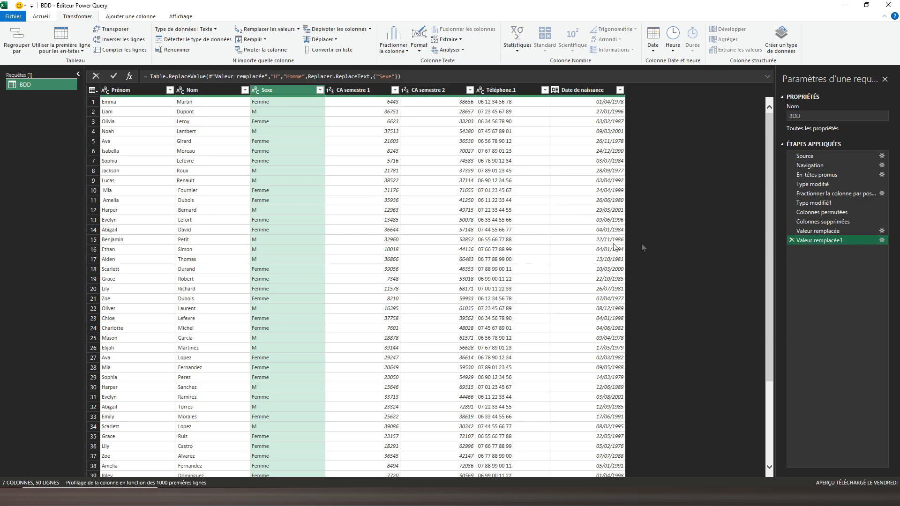
pyautogui.click(794, 239)
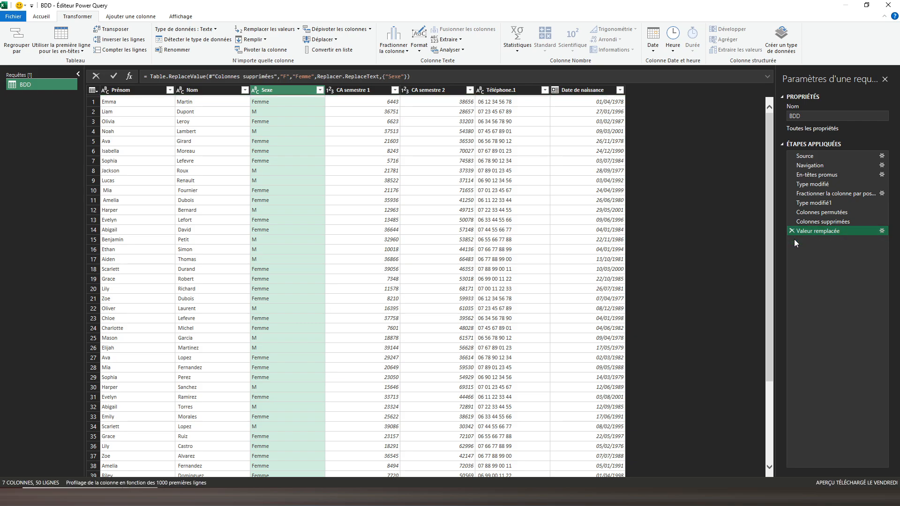
# Step: Replace the value M with Homme in the Sexe column
pyautogui.click(270, 30)
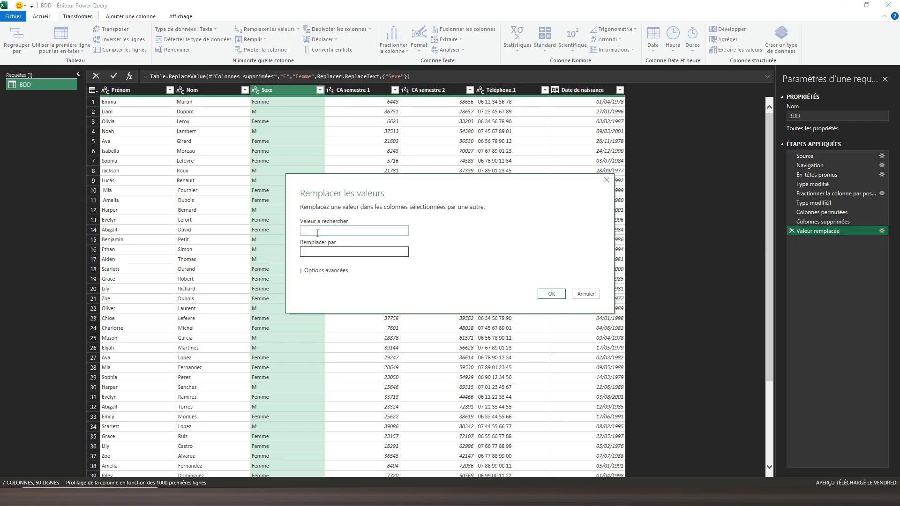
pyautogui.write('M')
pyautogui.click(315, 252)
pyautogui.write('Homme')
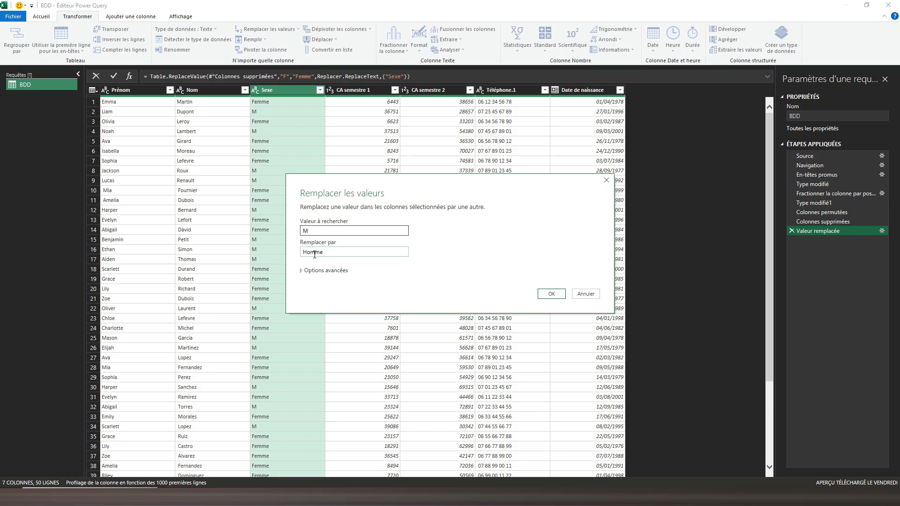
pyautogui.click(552, 294)
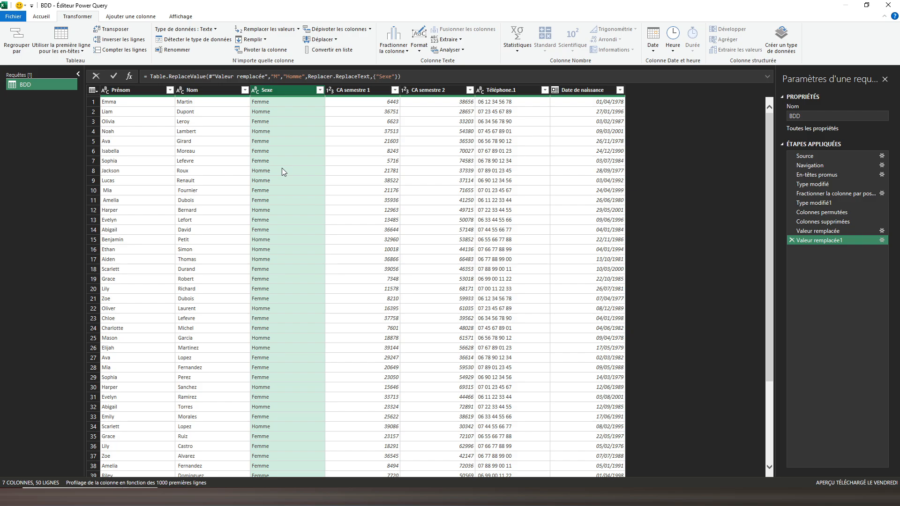
# Step: Start a custom column for the BDD query and name it CA Annuel
pyautogui.click(130, 17)
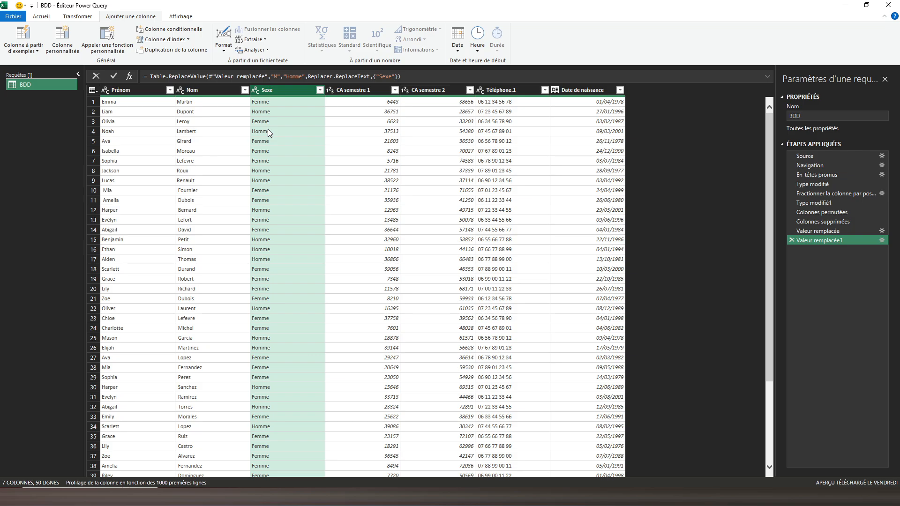
pyautogui.click(28, 50)
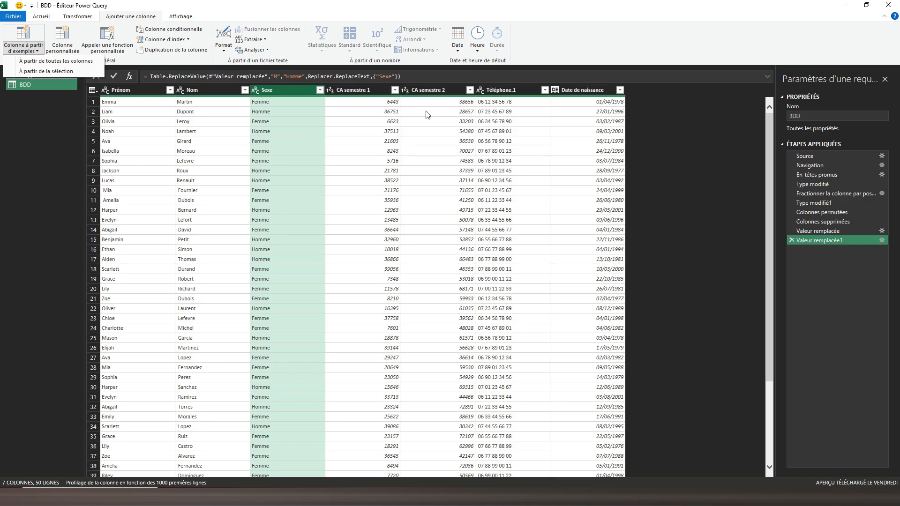
pyautogui.click(420, 131)
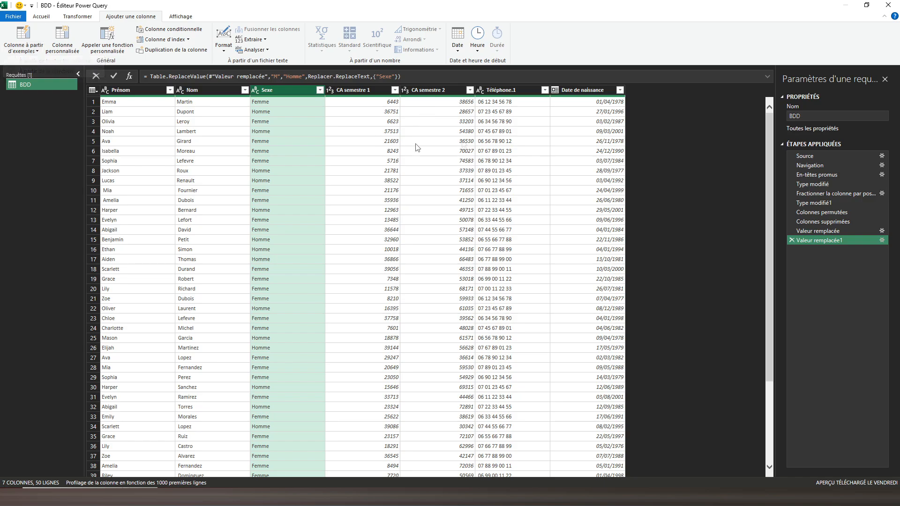
pyautogui.click(354, 92)
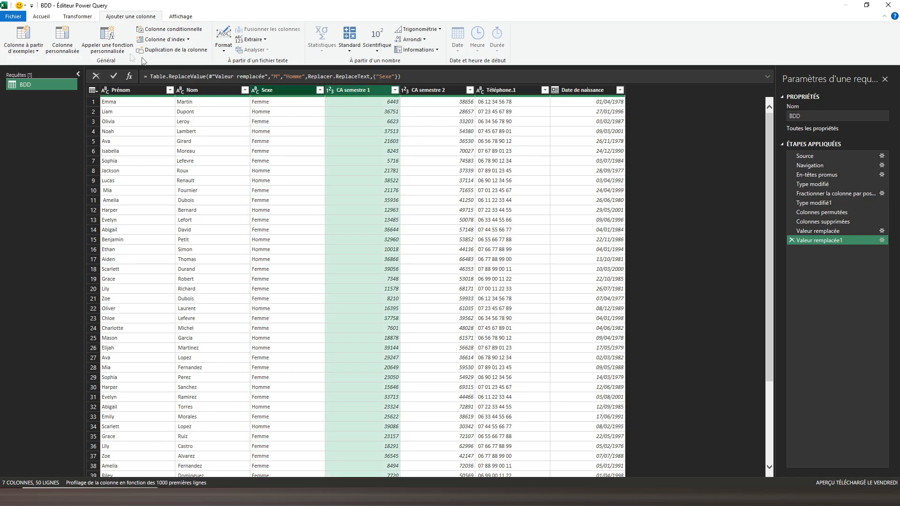
pyautogui.click(62, 47)
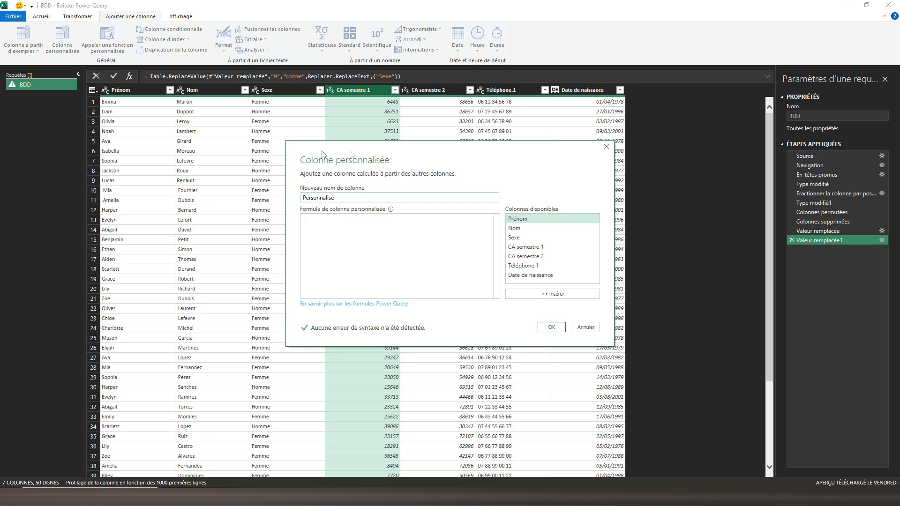
pyautogui.moveTo(415, 148); pyautogui.dragTo(323, 207)
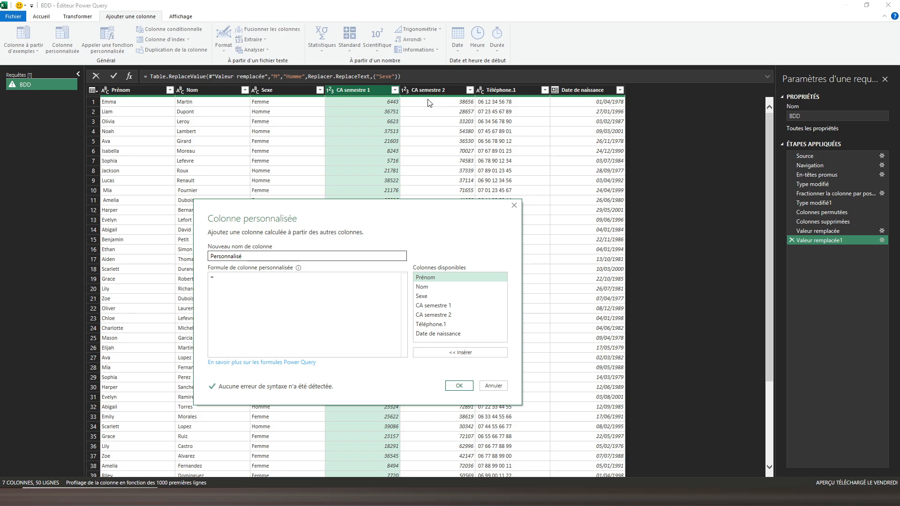
pyautogui.doubleClick(209, 255)
pyautogui.write('CA Annuel')
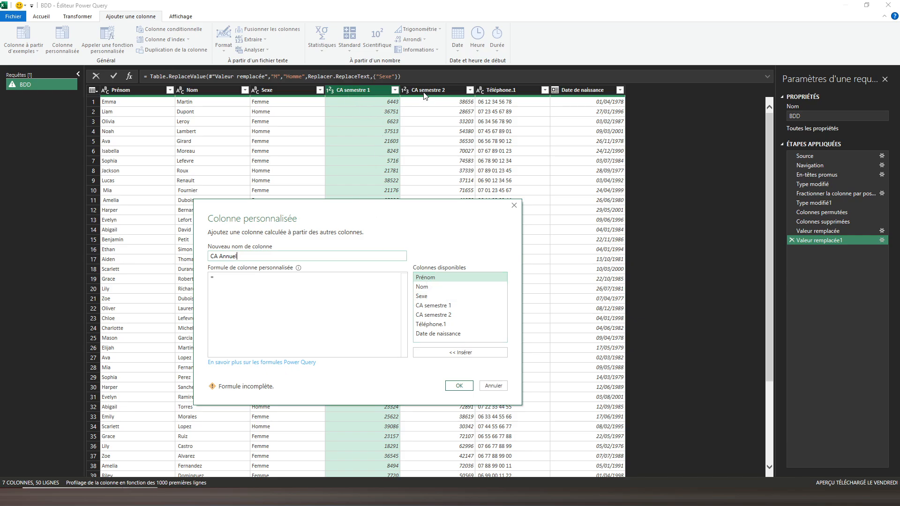
# Step: Define the custom column's formula as [CA semestre 1]+[CA semestre 2] and add the column to the query
pyautogui.click(423, 308)
pyautogui.click(427, 353)
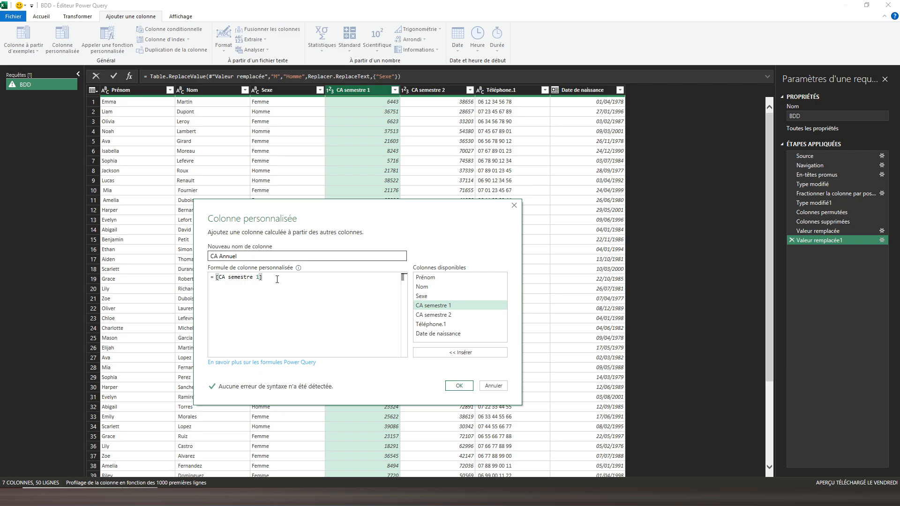
pyautogui.write('+')
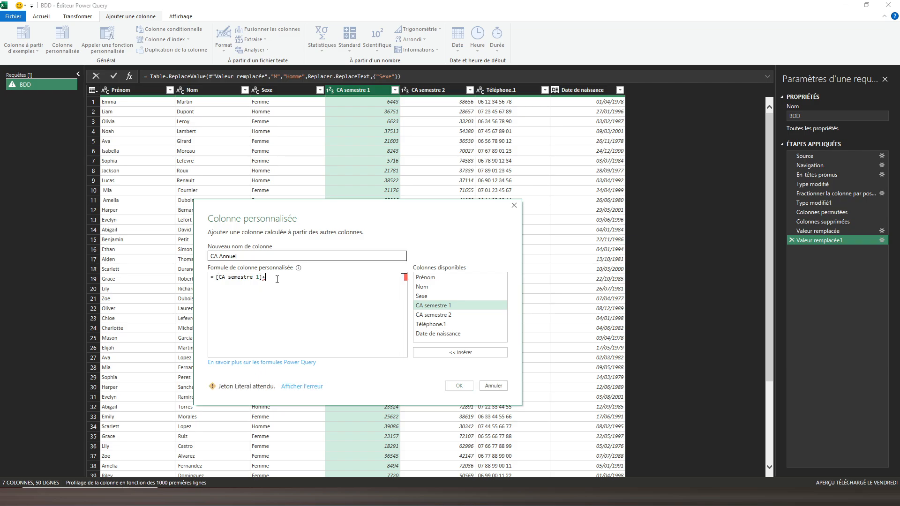
pyautogui.click(438, 316)
pyautogui.click(431, 353)
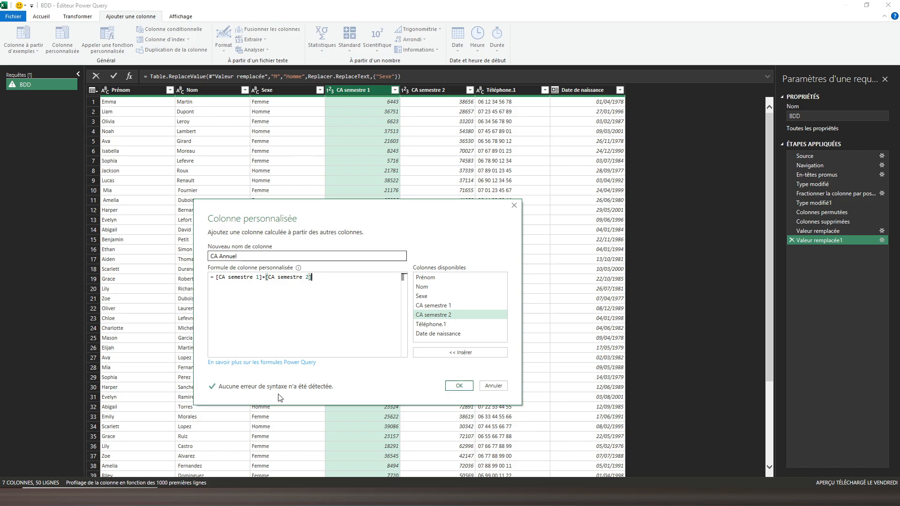
pyautogui.click(457, 386)
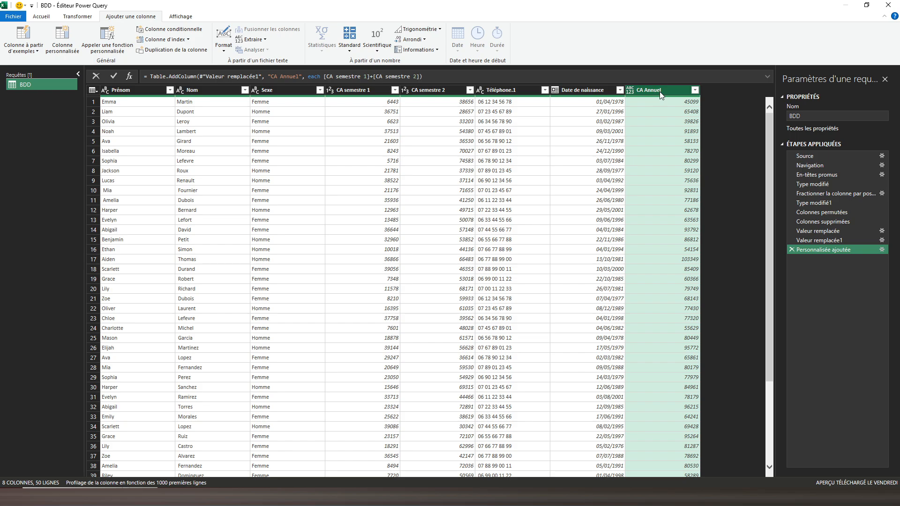
# Step: Move the CA Annuel column directly after CA semestre 2 and set its data type to Devise
pyautogui.moveTo(668, 89); pyautogui.dragTo(498, 104)
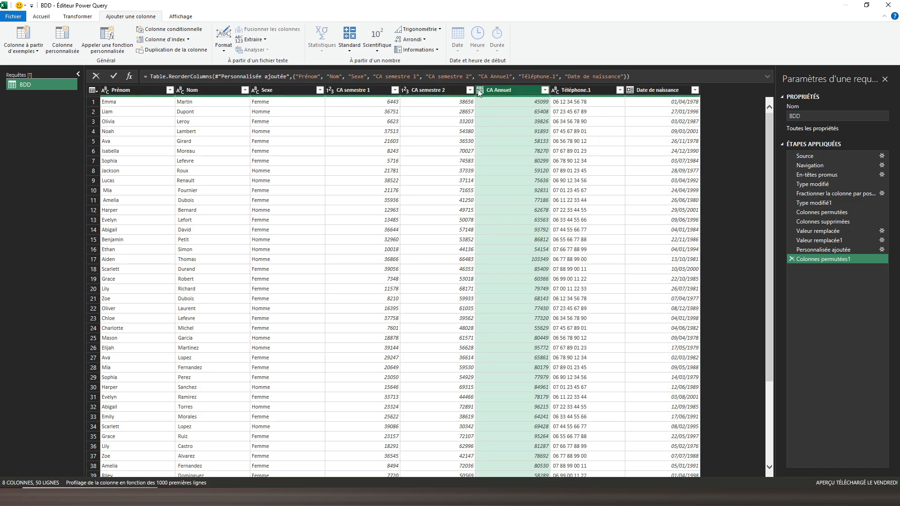
pyautogui.click(479, 90)
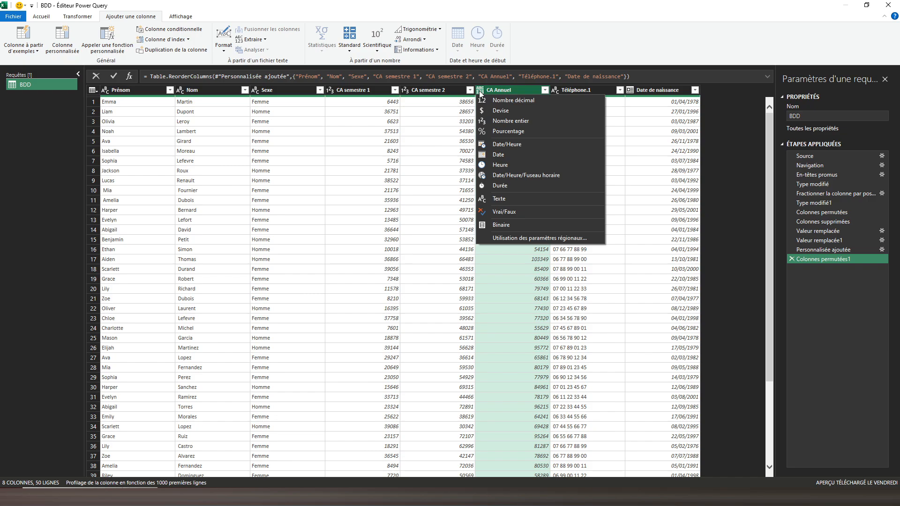
pyautogui.click(494, 111)
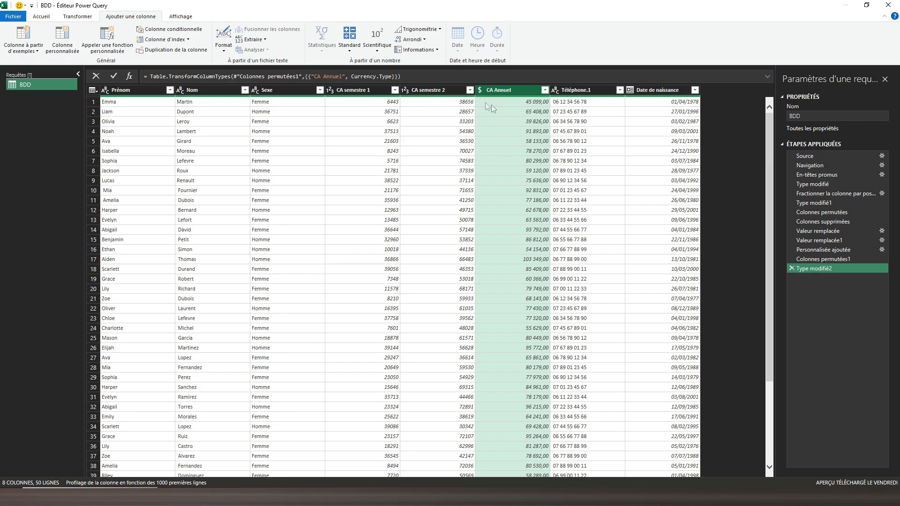
# Step: Set the data type of the CA semestre 2 and CA semestre 1 columns to Devise
pyautogui.click(425, 93)
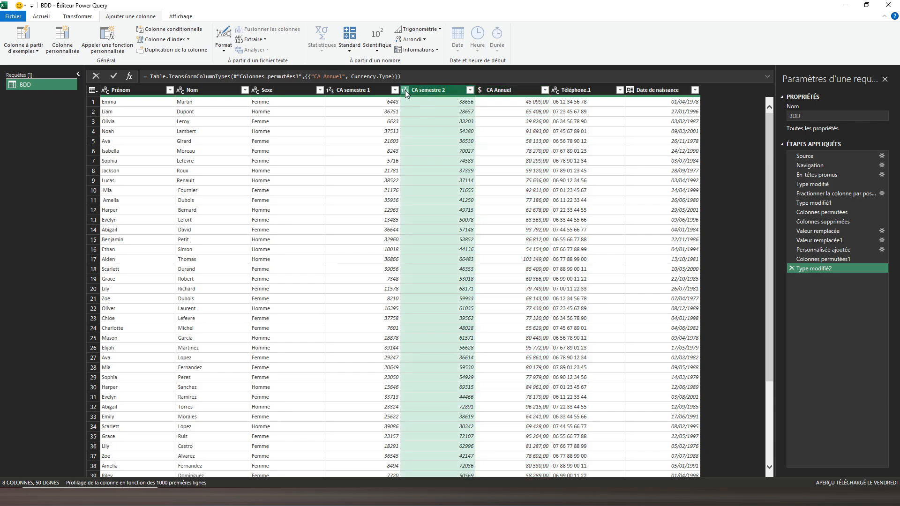
pyautogui.click(406, 90)
pyautogui.click(420, 111)
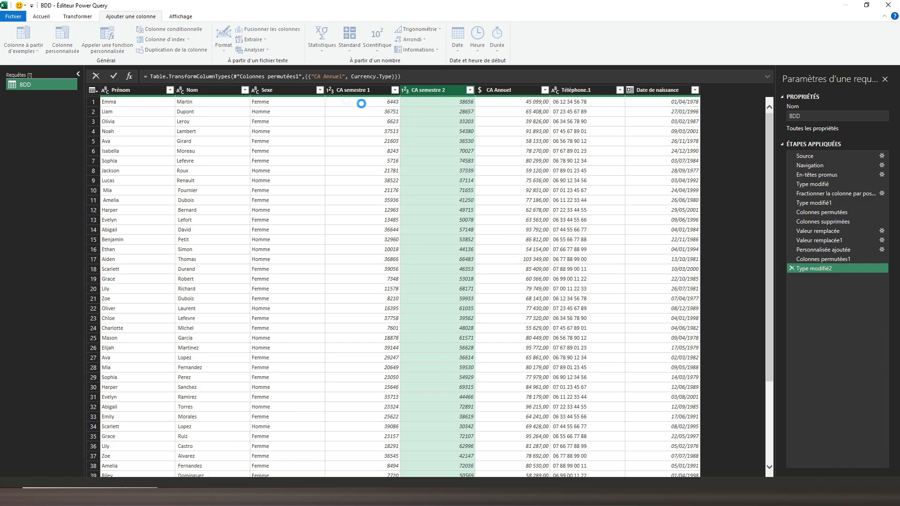
pyautogui.click(355, 94)
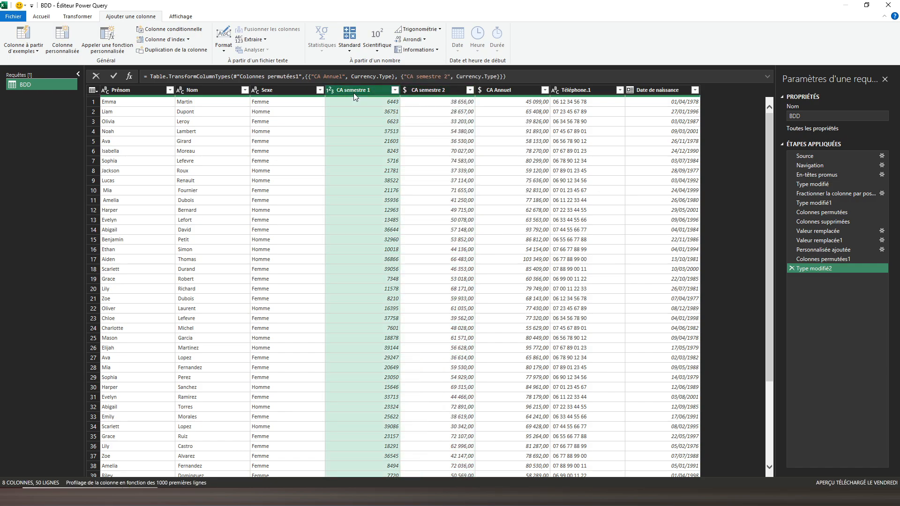
pyautogui.click(329, 90)
pyautogui.click(344, 116)
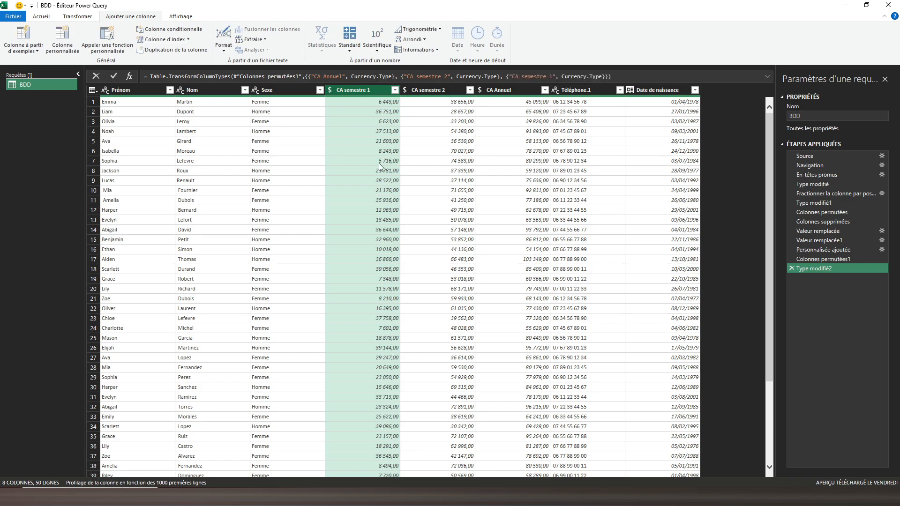
# Step: Close the Power Query editor, load the BDD query into the Excel workbook and dismiss the table style suggestion
pyautogui.click(122, 89)
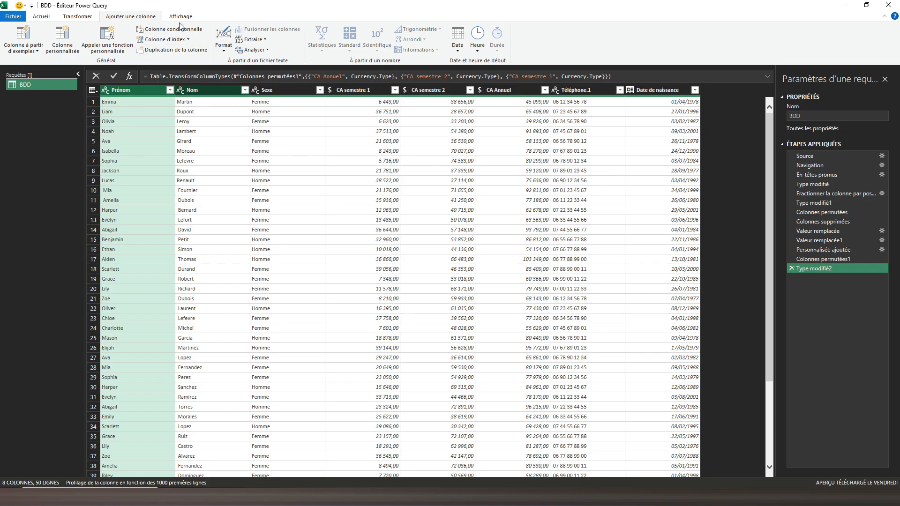
pyautogui.click(40, 19)
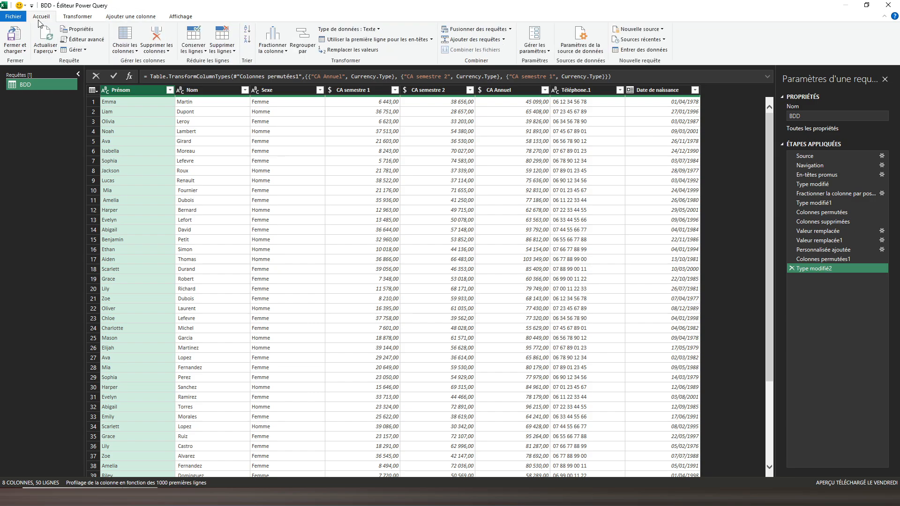
pyautogui.click(16, 52)
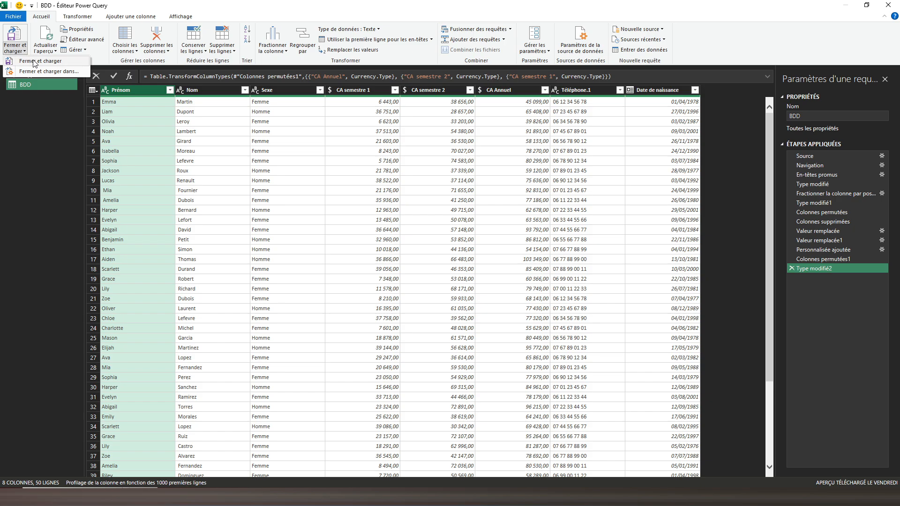
pyautogui.click(34, 62)
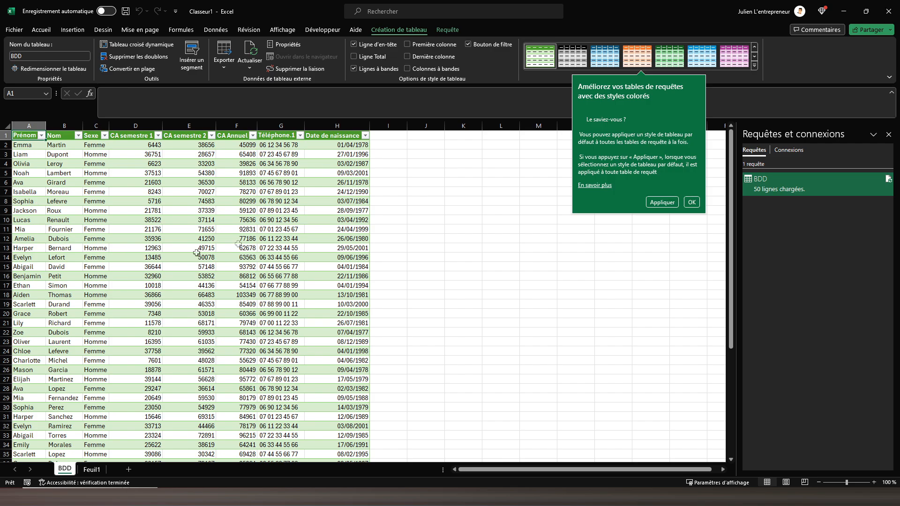
pyautogui.click(691, 202)
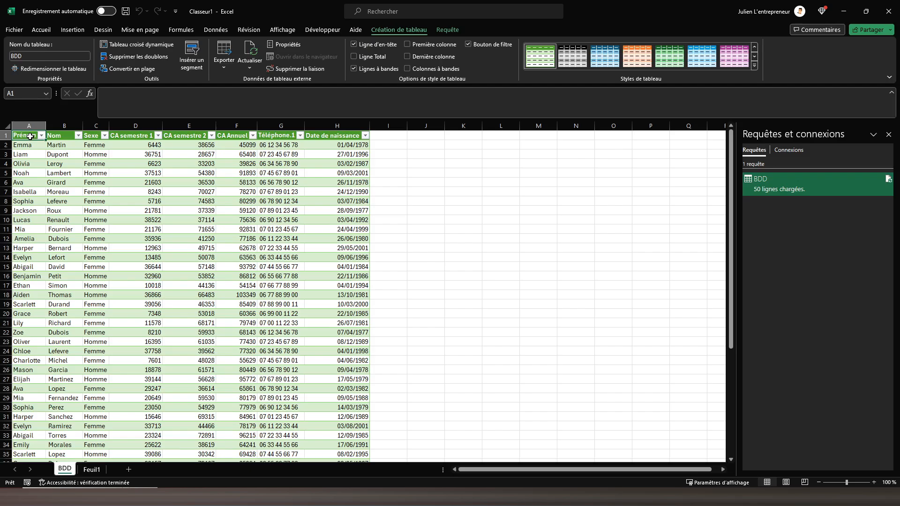